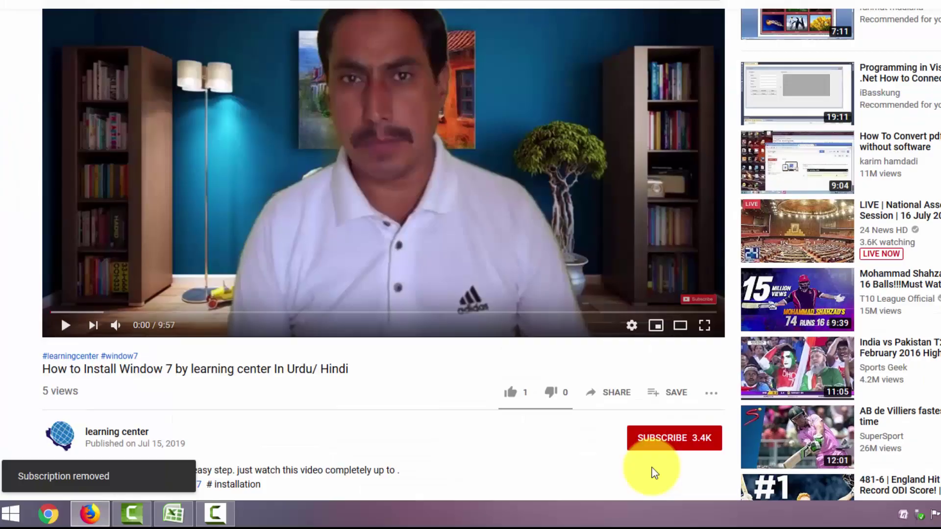
Step: Subscribe to the learning center channel and turn on its notification bell
{"action": "left_click", "coordinate": [658, 439]}
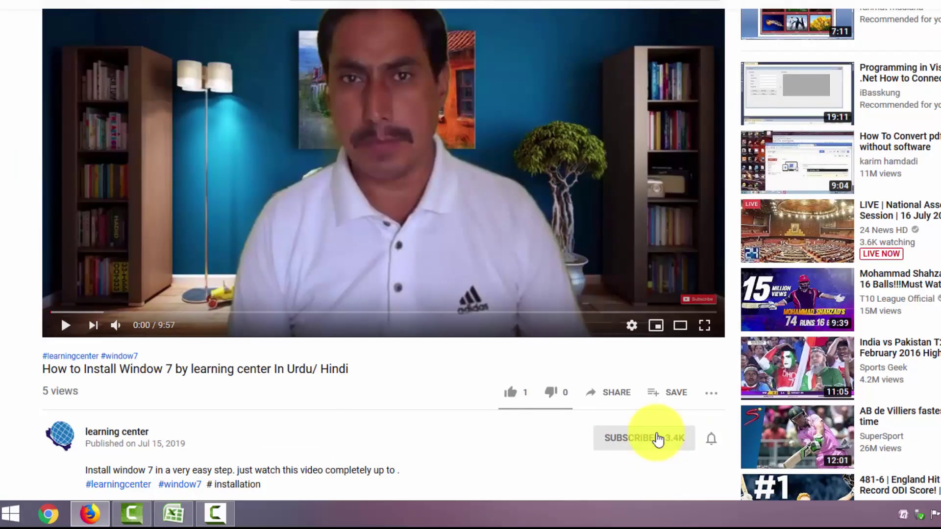
{"action": "left_click", "coordinate": [712, 444]}
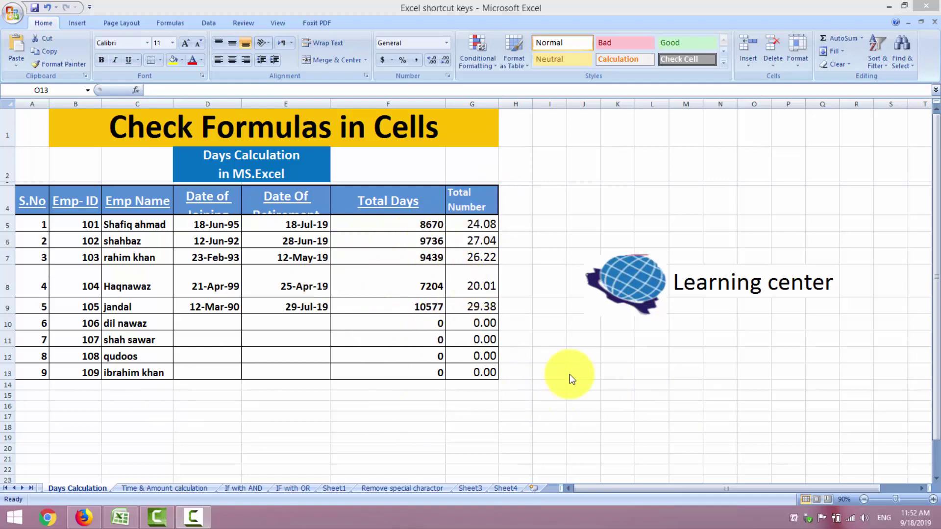
Step: Display the cell formulas on the Time & Amount calculation and If with AND sheets, returning each sheet to normal values
{"action": "left_click", "coordinate": [152, 490]}
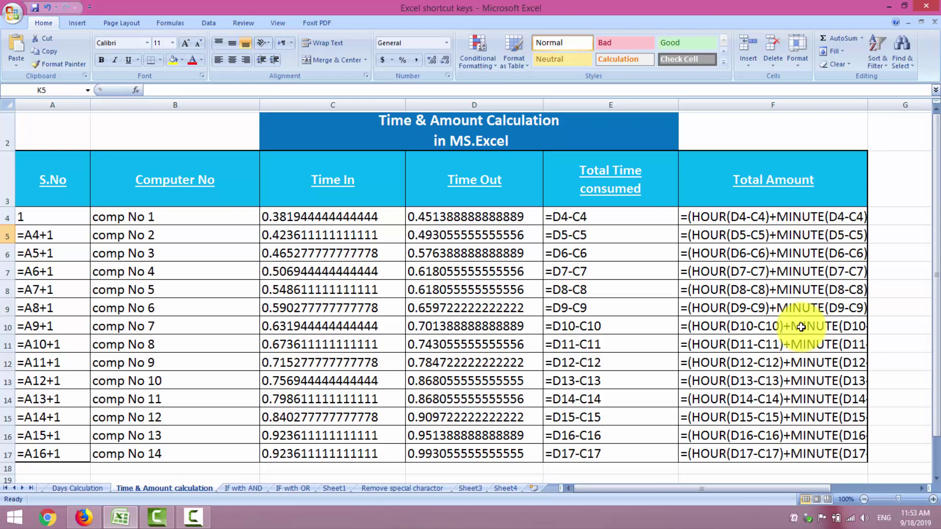
{"action": "key", "text": "ctrl+grave"}
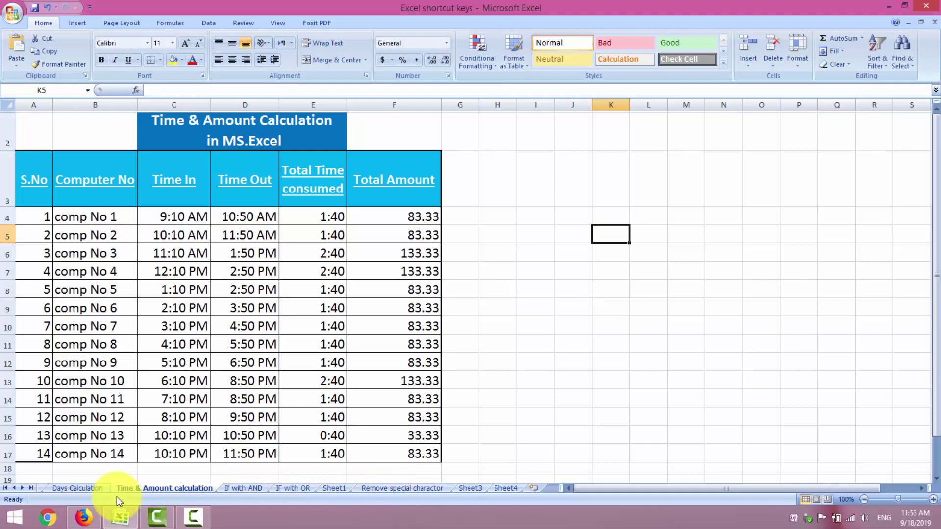
{"action": "left_click", "coordinate": [236, 489]}
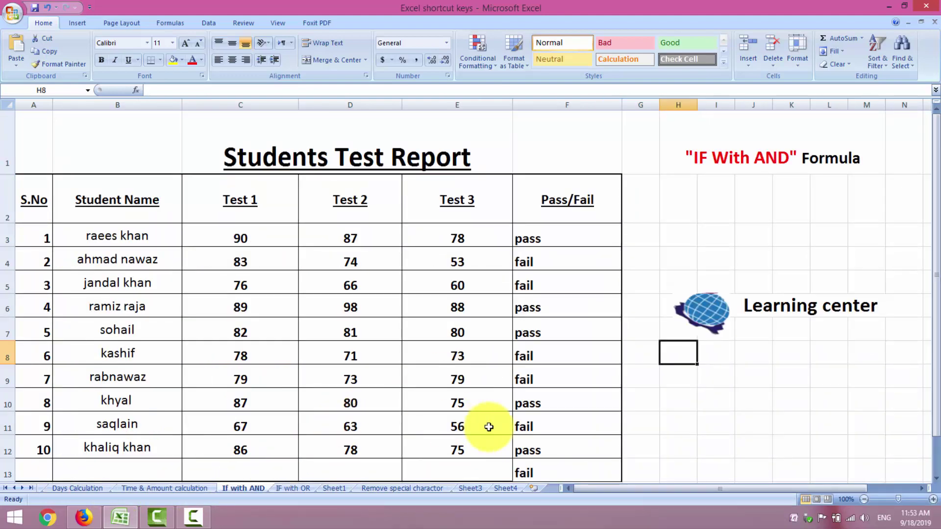
{"action": "key", "text": "ctrl+grave"}
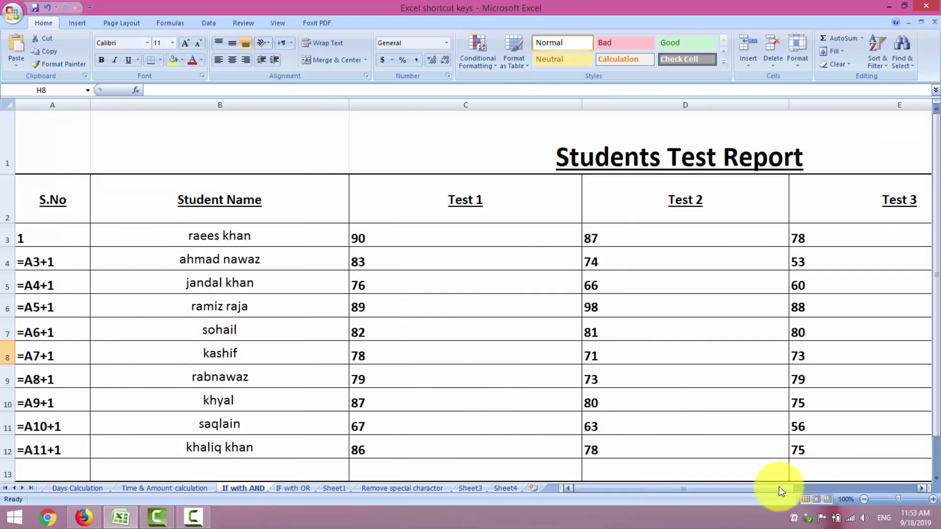
{"action": "left_click_drag", "start_coordinate": [778, 486], "coordinate": [838, 488]}
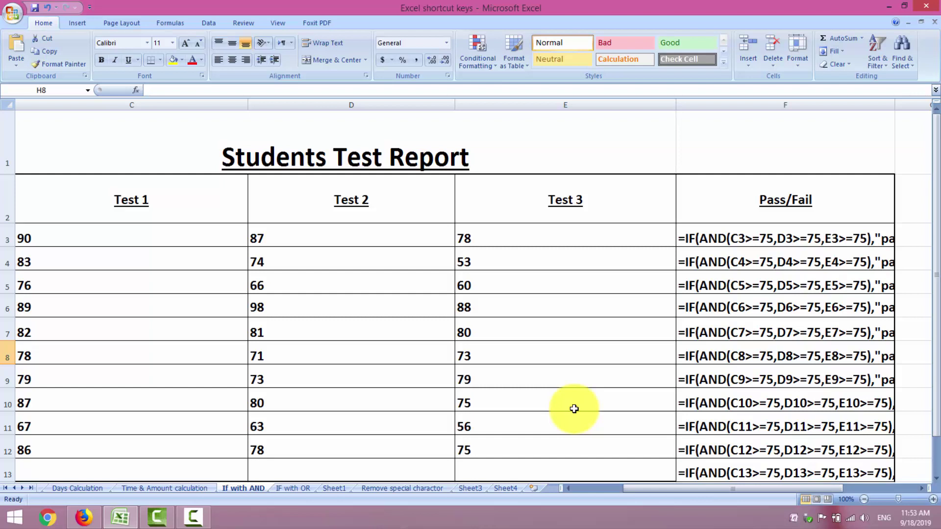
{"action": "key", "text": "ctrl+grave"}
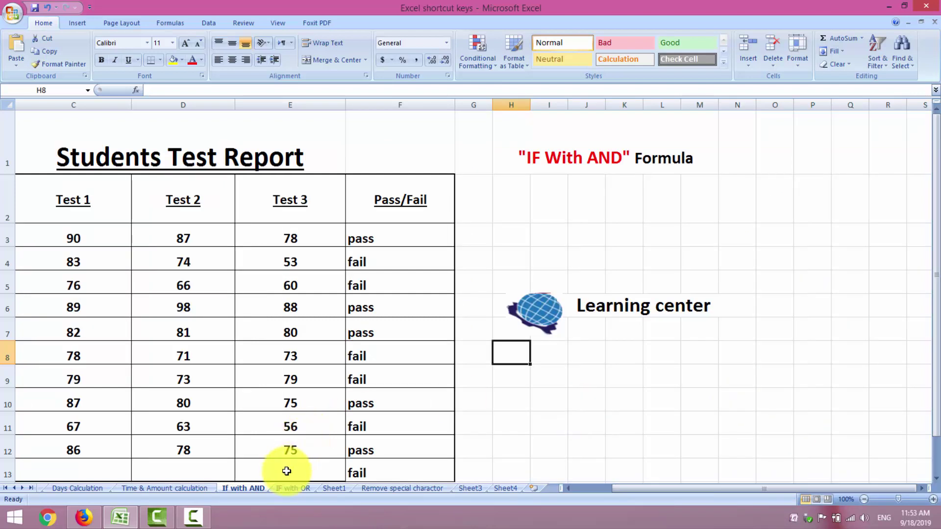
Step: On the Days Calculation sheet, select the table A4:G13, display its formulas across all columns, and return to normal values
{"action": "left_click", "coordinate": [152, 490]}
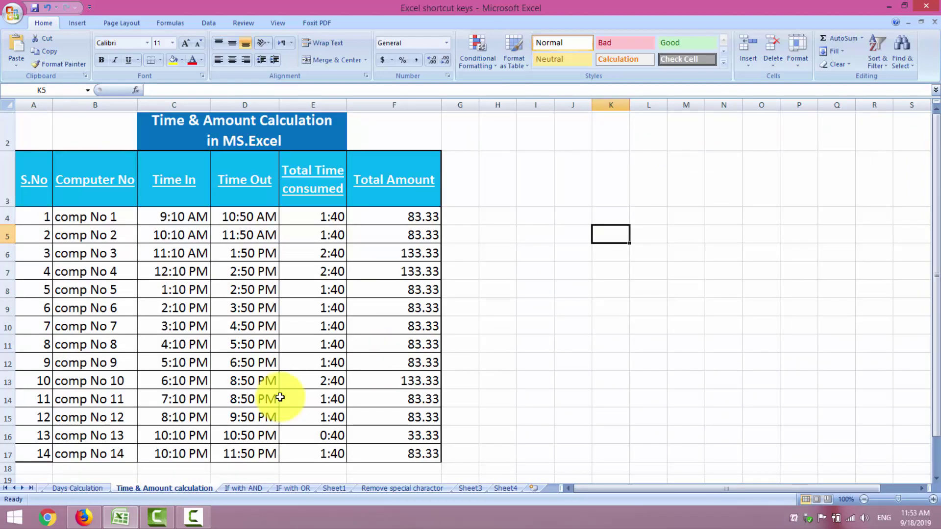
{"action": "left_click", "coordinate": [76, 489]}
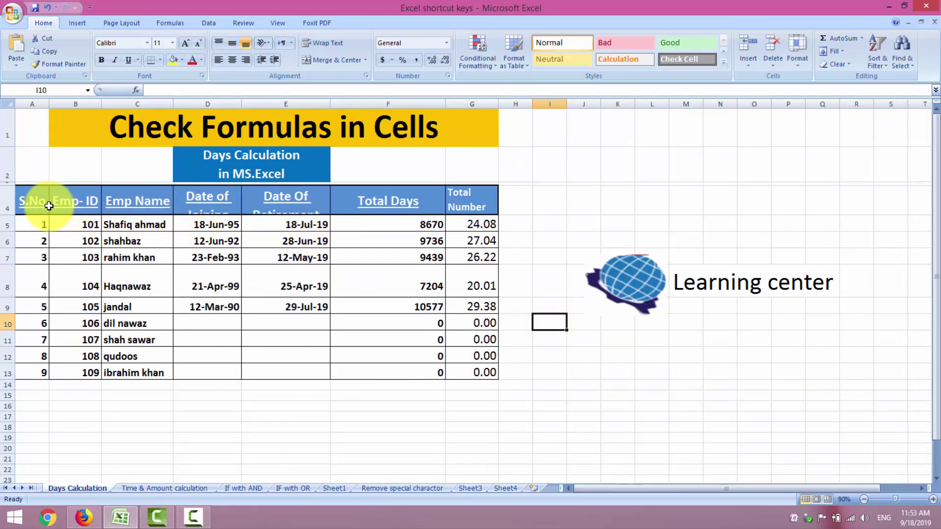
{"action": "left_click_drag", "start_coordinate": [37, 204], "coordinate": [460, 377]}
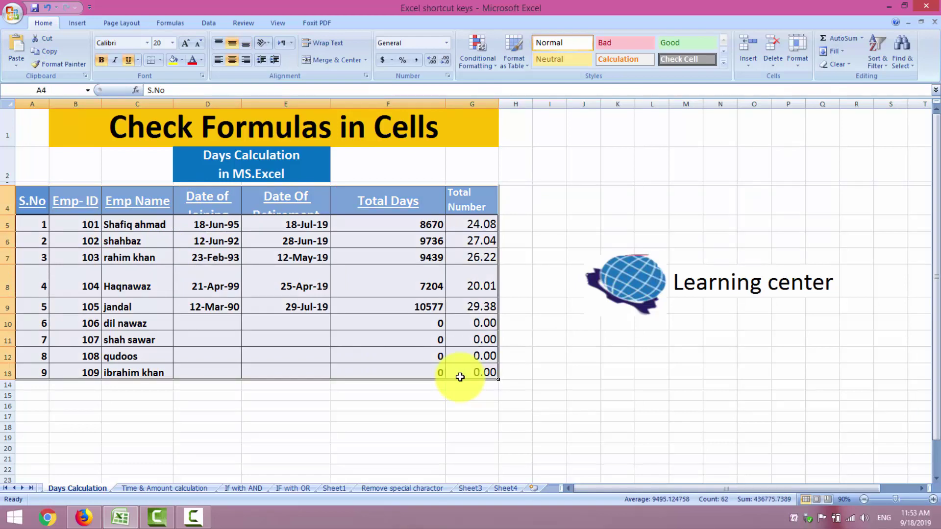
{"action": "key", "text": "ctrl+grave"}
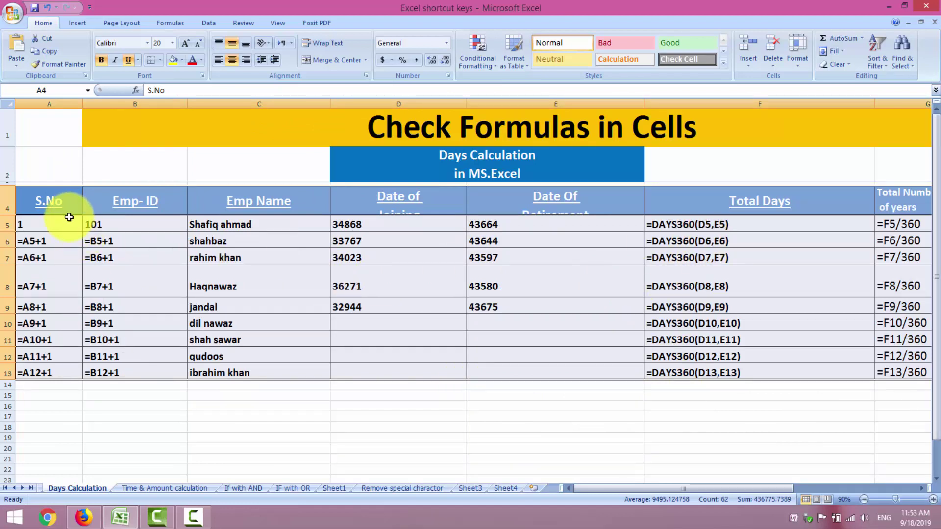
{"action": "left_click", "coordinate": [919, 489]}
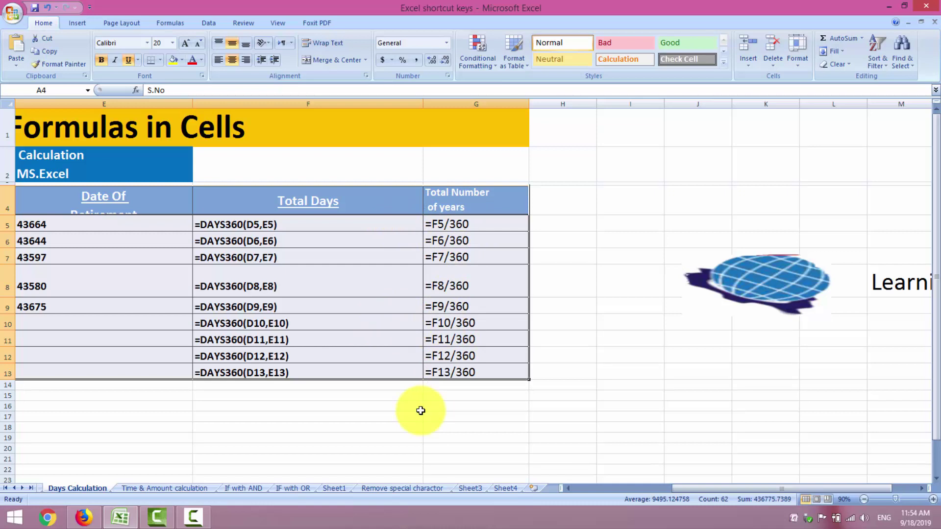
{"action": "key", "text": "ctrl+grave"}
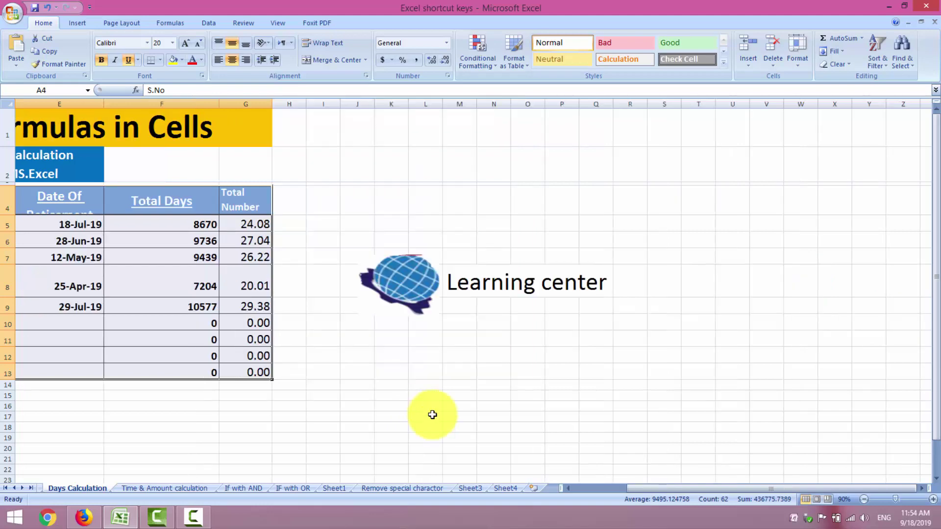
{"action": "left_click", "coordinate": [586, 486]}
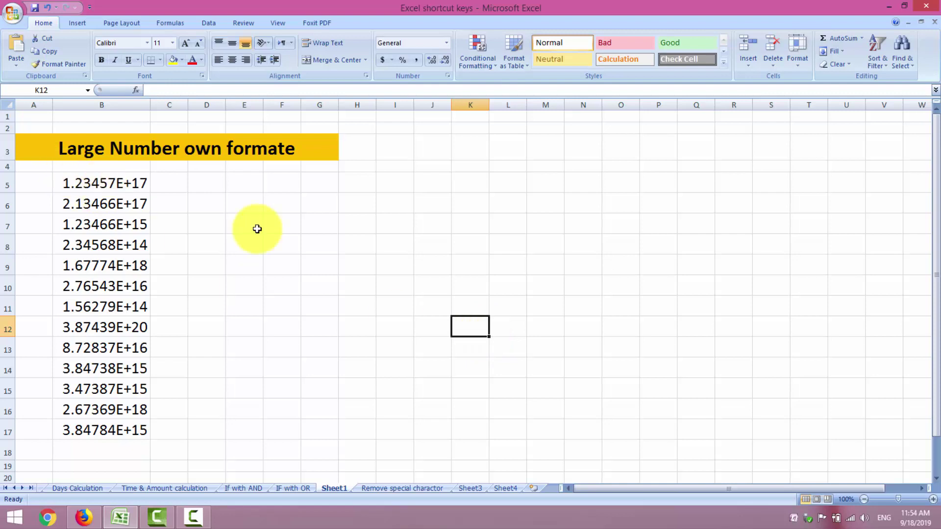
{"action": "left_click", "coordinate": [127, 185]}
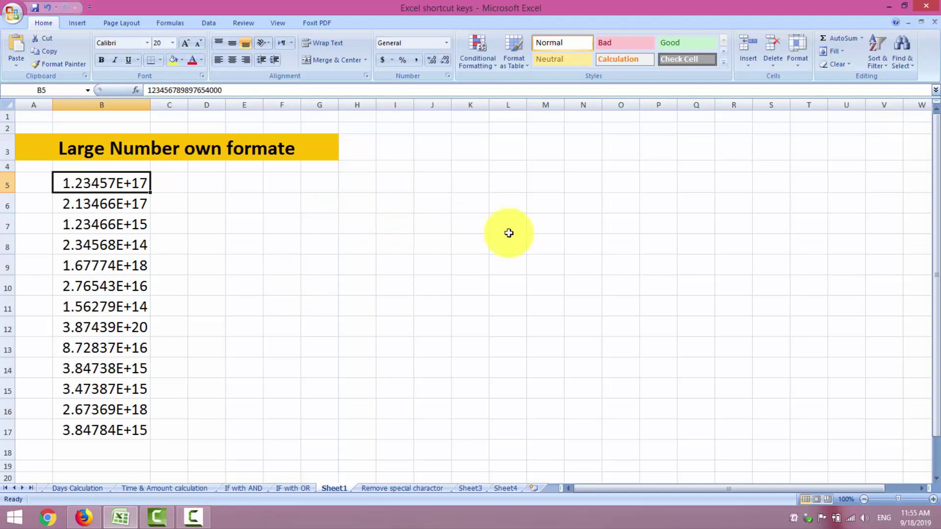
{"action": "left_click", "coordinate": [542, 235]}
{"action": "type", "text": "9897877"}
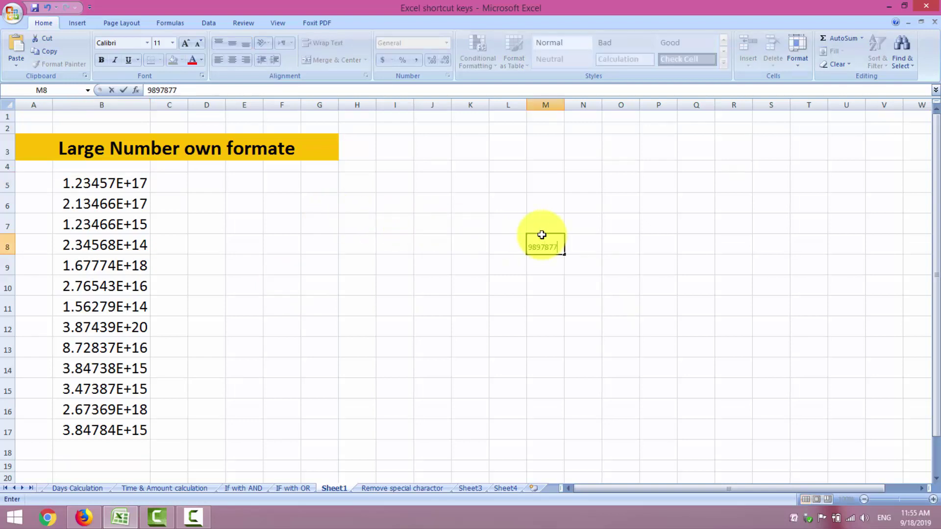
{"action": "type", "text": "65645453434343"}
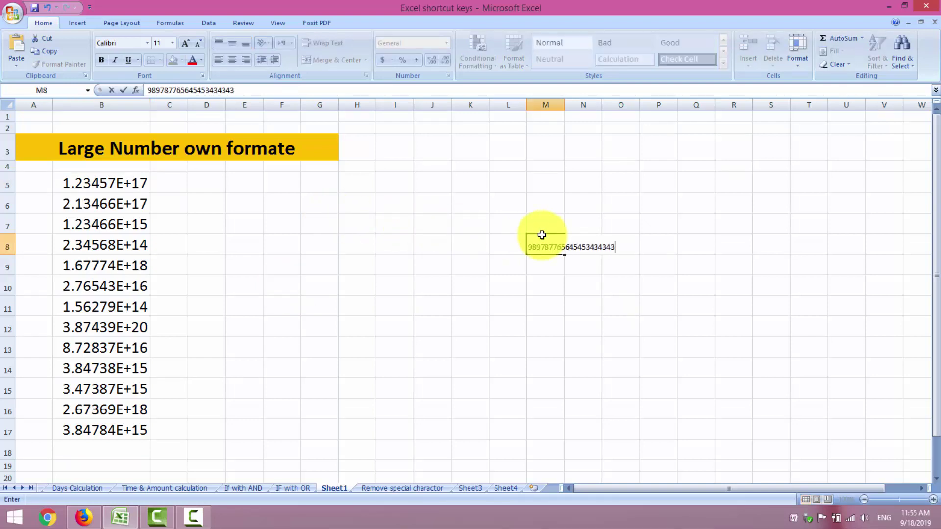
{"action": "key", "text": "Return"}
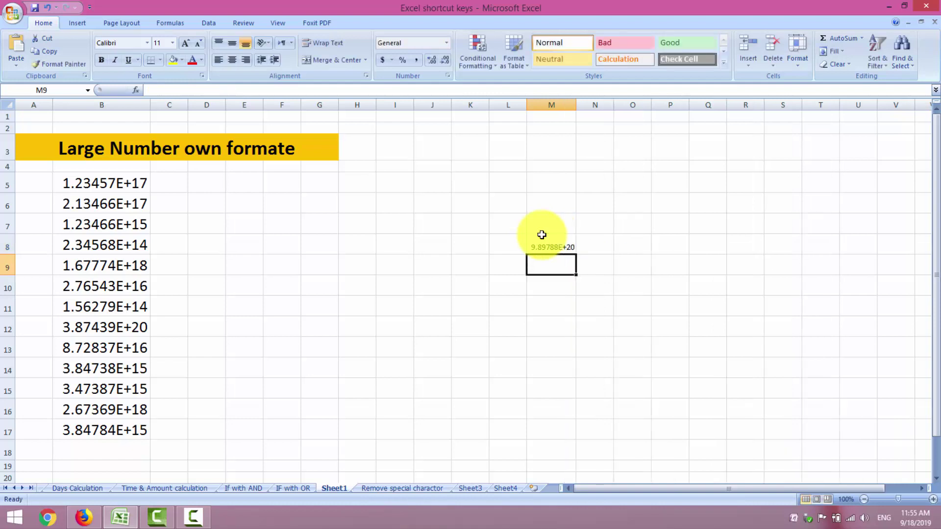
Step: Inspect the full stored value of the test number in M8 without changing it
{"action": "left_click", "coordinate": [553, 244]}
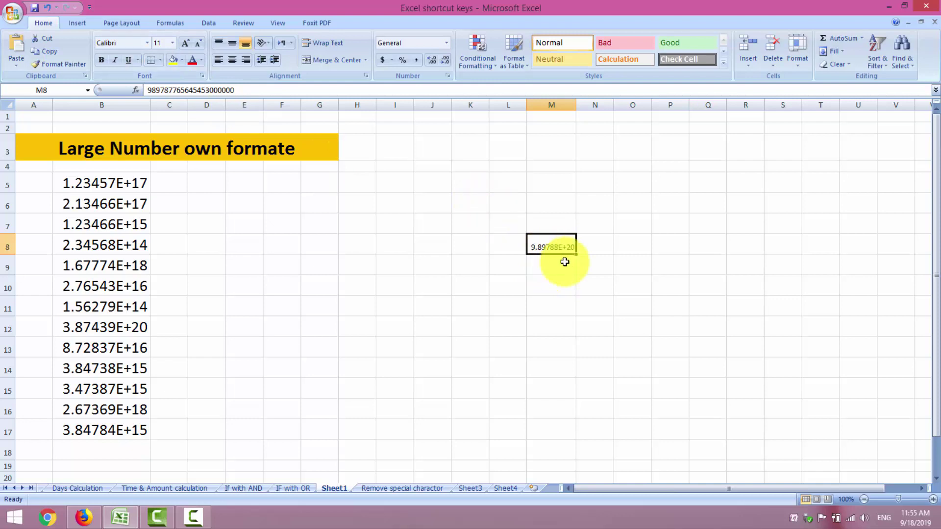
{"action": "double_click", "coordinate": [556, 247]}
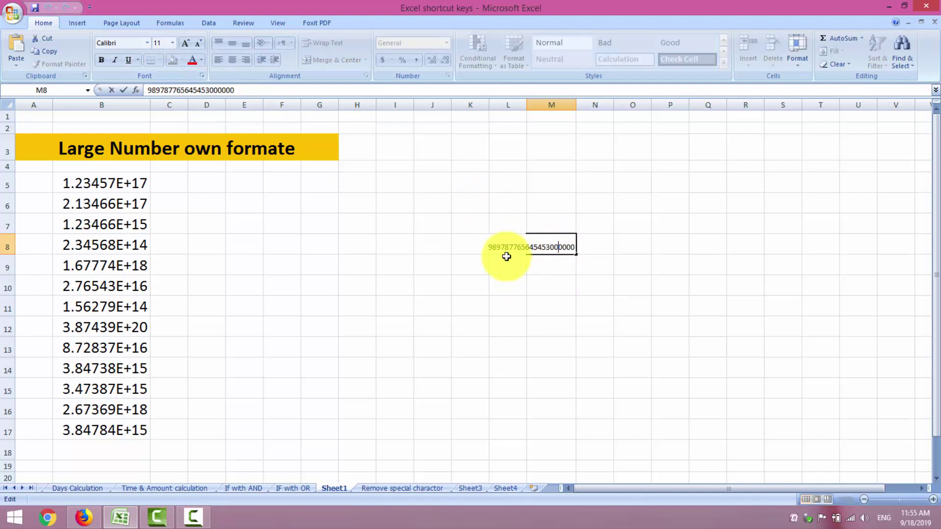
{"action": "left_click", "coordinate": [665, 306]}
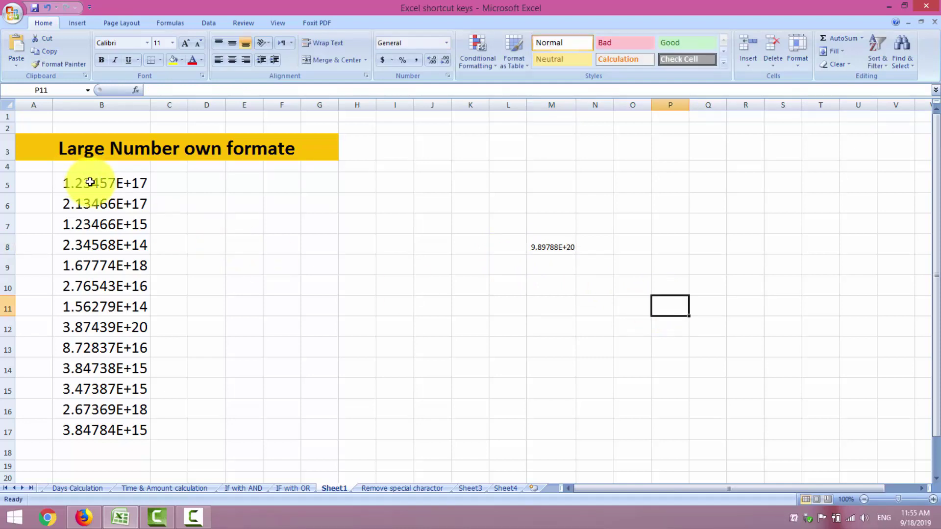
Step: Apply the custom number format ####-####-####-####-#### to the large numbers in B5:B17
{"action": "left_click_drag", "start_coordinate": [90, 182], "coordinate": [94, 428]}
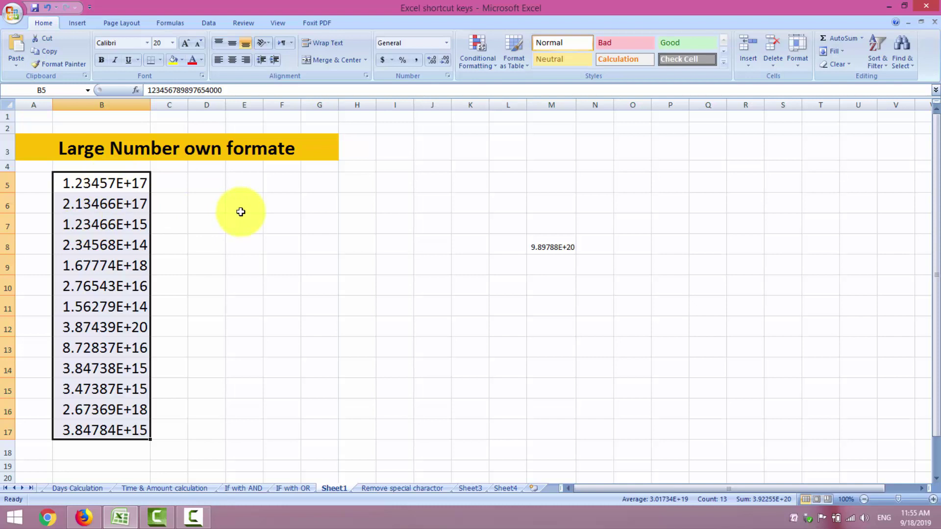
{"action": "right_click", "coordinate": [103, 247]}
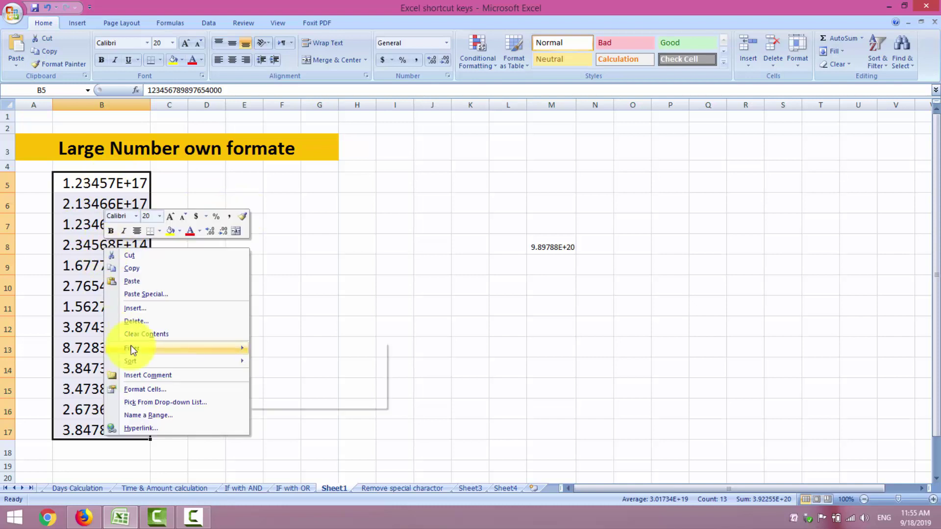
{"action": "left_click", "coordinate": [141, 388]}
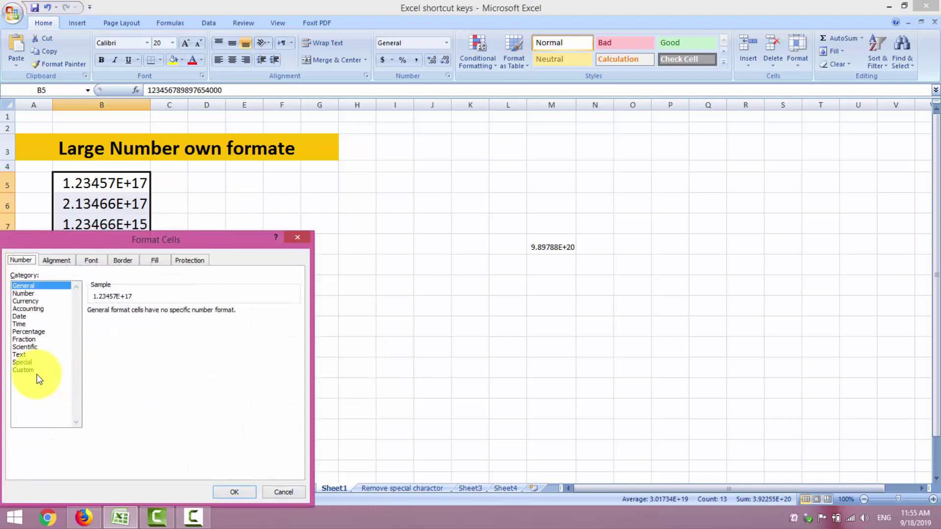
{"action": "left_click", "coordinate": [38, 371]}
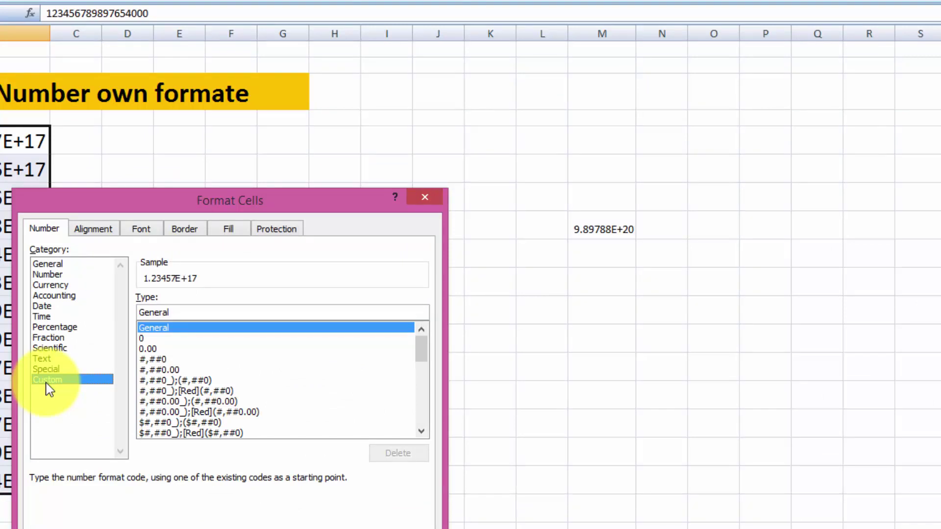
{"action": "left_click", "coordinate": [193, 313]}
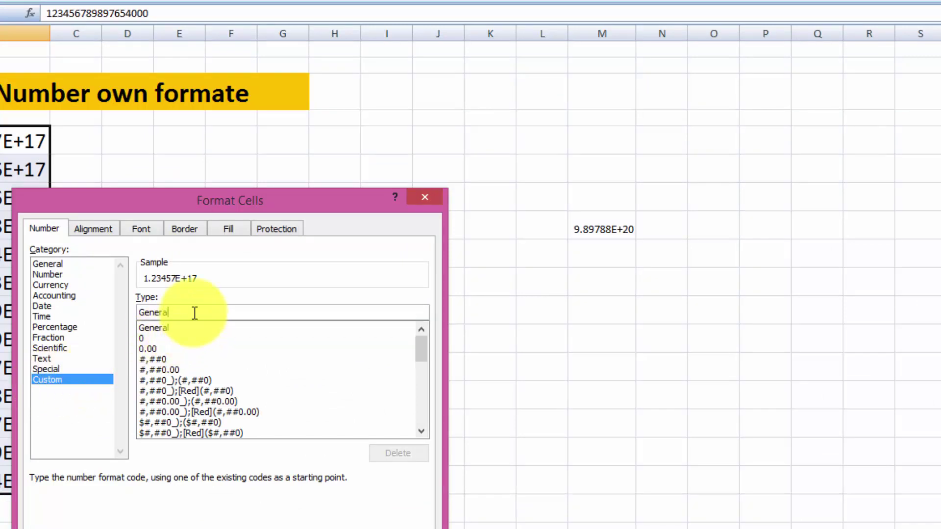
{"action": "key", "text": "BackSpace"}
{"action": "key", "text": "BackSpace"}
{"action": "key", "text": "BackSpace"}
{"action": "key", "text": "BackSpace"}
{"action": "key", "text": "BackSpace"}
{"action": "key", "text": "BackSpace"}
{"action": "key", "text": "BackSpace"}
{"action": "type", "text": "#"}
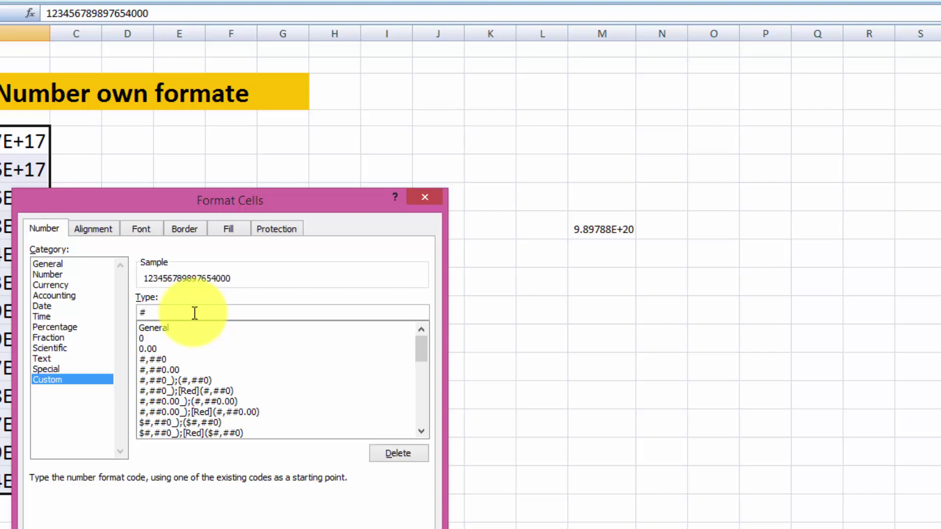
{"action": "type", "text": "###-####-"}
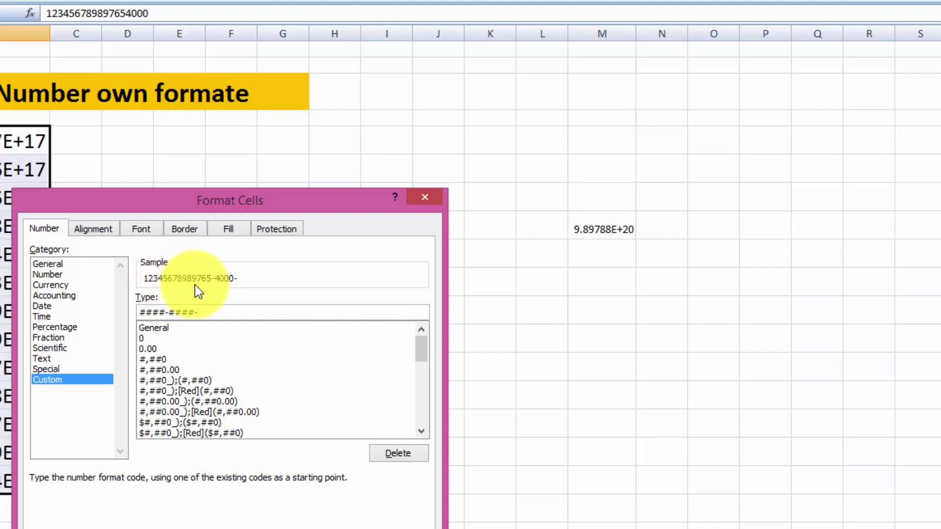
{"action": "type", "text": "####-####-"}
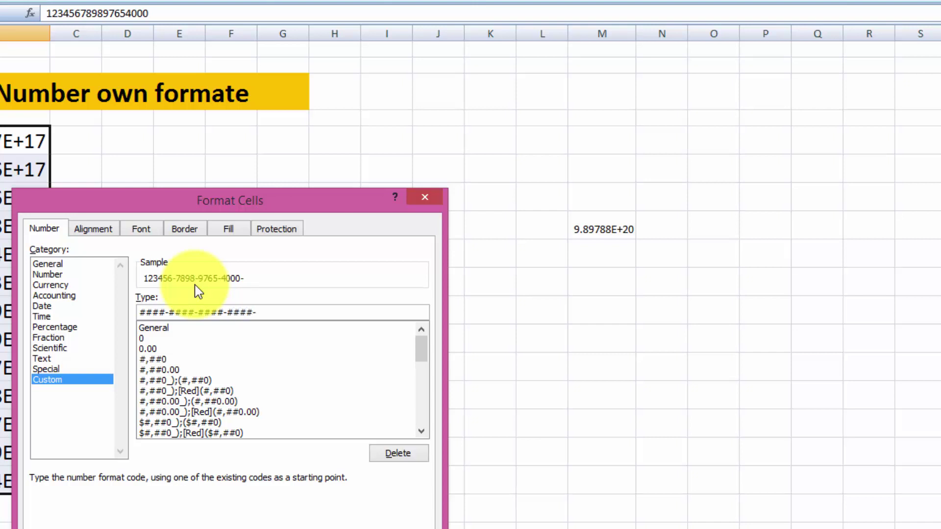
{"action": "type", "text": "####"}
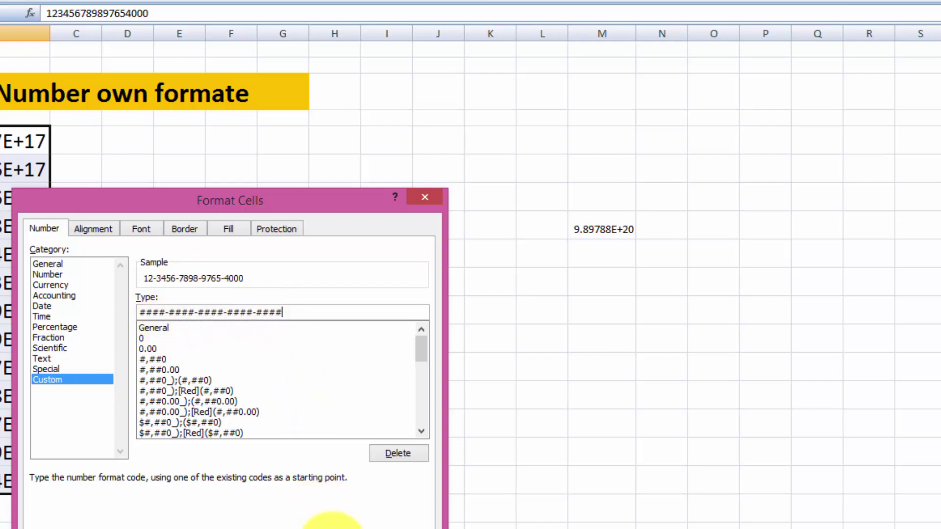
{"action": "left_click", "coordinate": [354, 479]}
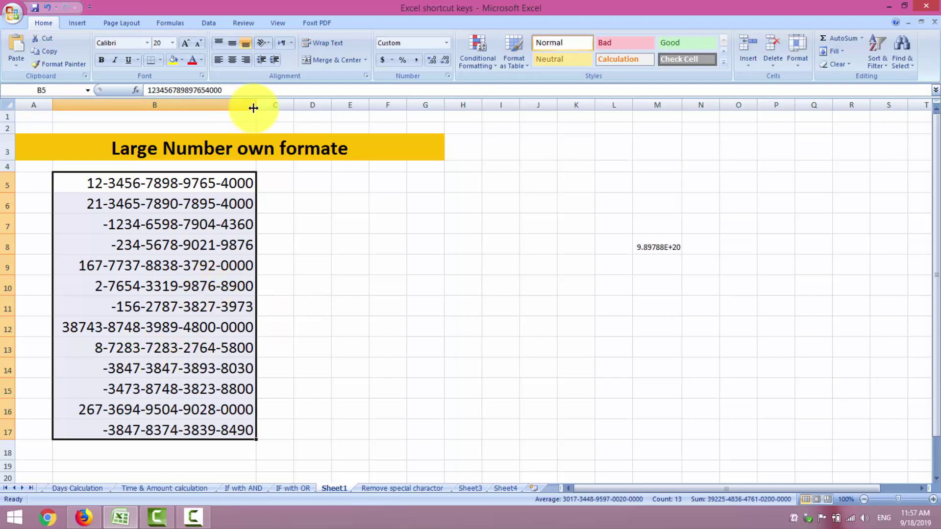
Step: Widen column B and centre the formatted numbers in B5:B17 horizontally
{"action": "left_click_drag", "start_coordinate": [253, 108], "coordinate": [314, 106]}
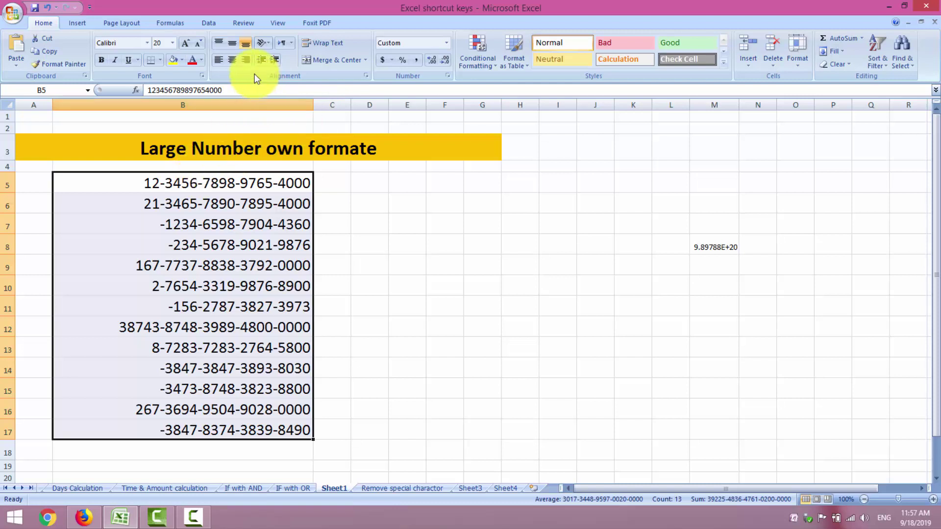
{"action": "left_click", "coordinate": [236, 61]}
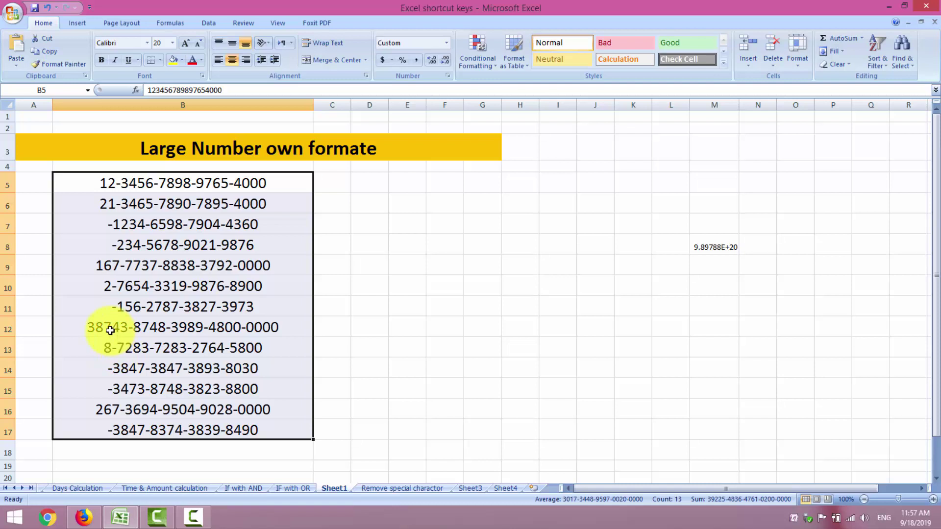
Step: Remove the two leading digits 38 from the large number in B12
{"action": "double_click", "coordinate": [111, 331]}
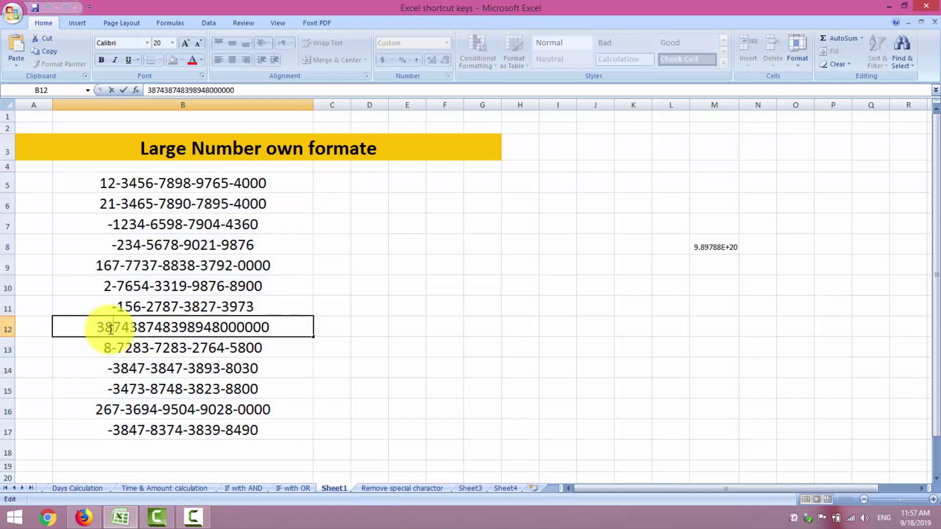
{"action": "key", "text": "BackSpace"}
{"action": "key", "text": "BackSpace"}
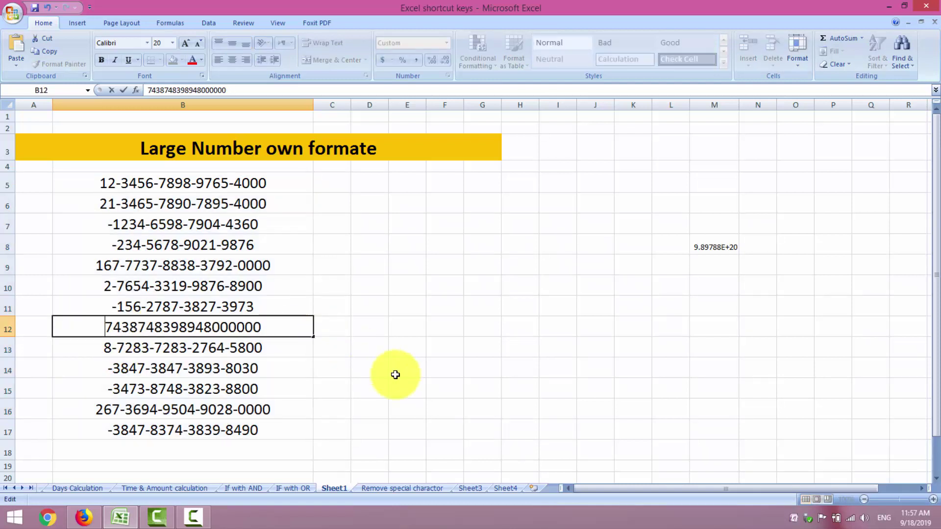
{"action": "left_click", "coordinate": [396, 375]}
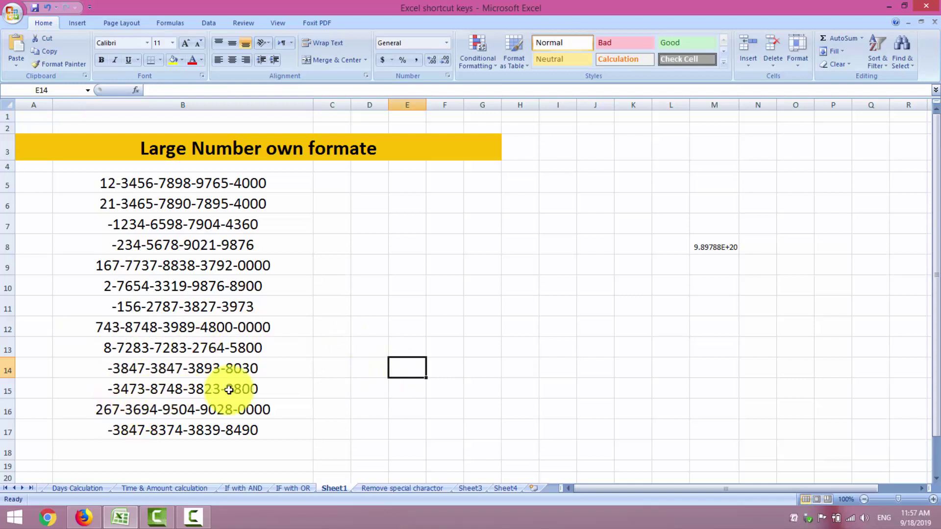
Step: Append the digits 897 to the end of the large number in B15
{"action": "double_click", "coordinate": [269, 389]}
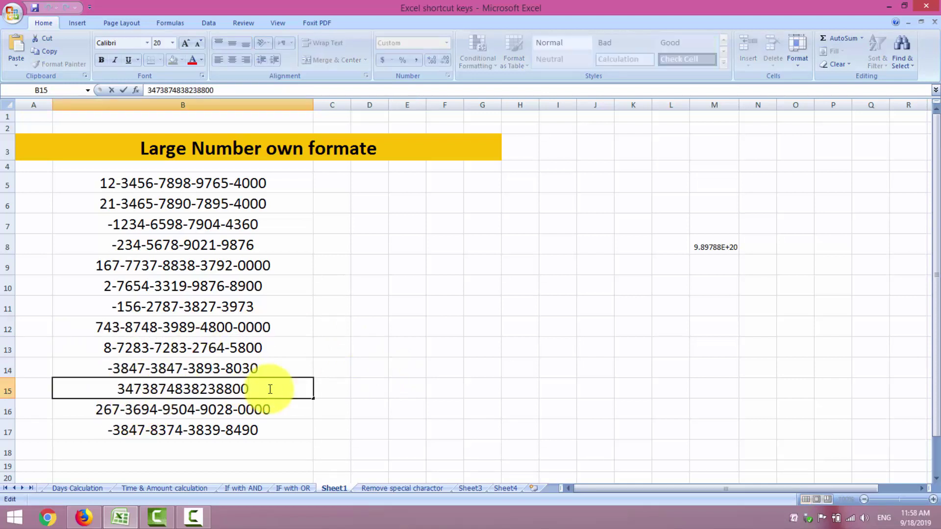
{"action": "type", "text": "897"}
{"action": "left_click", "coordinate": [479, 386]}
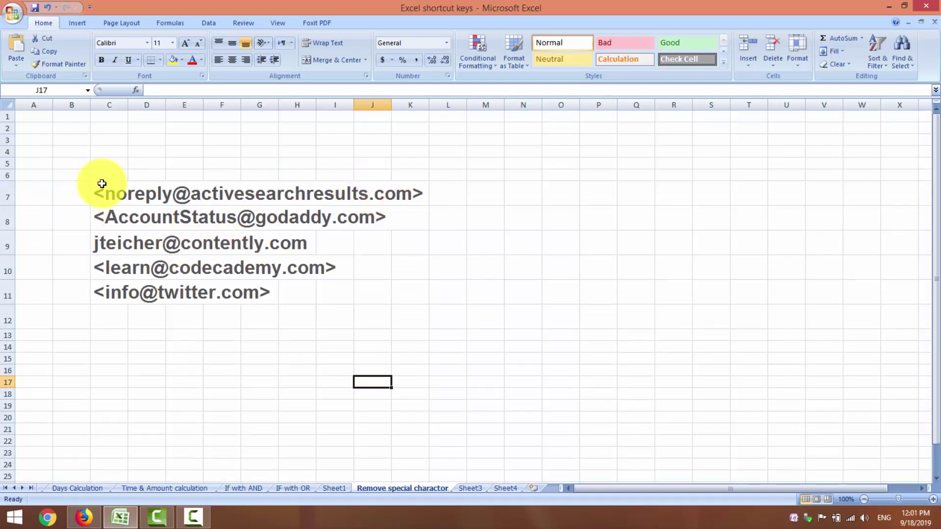
Step: Find >* in the e-mail addresses in C7:C11 and replace each match one at a time with nothing
{"action": "left_click_drag", "start_coordinate": [101, 187], "coordinate": [127, 284]}
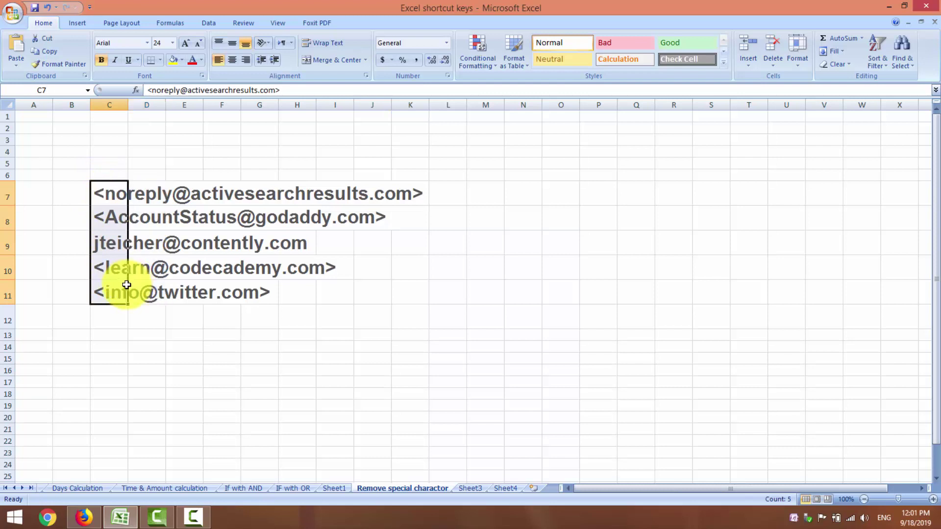
{"action": "right_click", "coordinate": [111, 249]}
{"action": "key", "text": "Escape"}
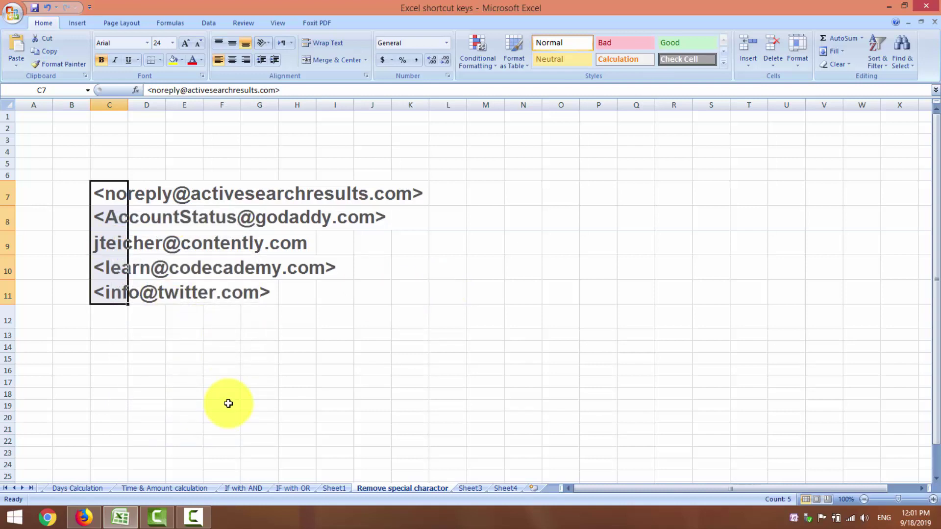
{"action": "key", "text": "ctrl+h"}
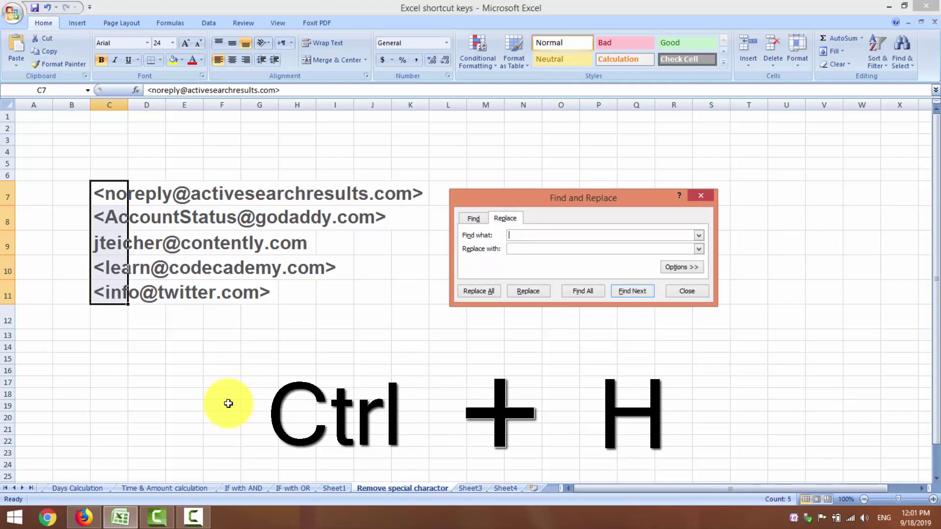
{"action": "type", "text": ">"}
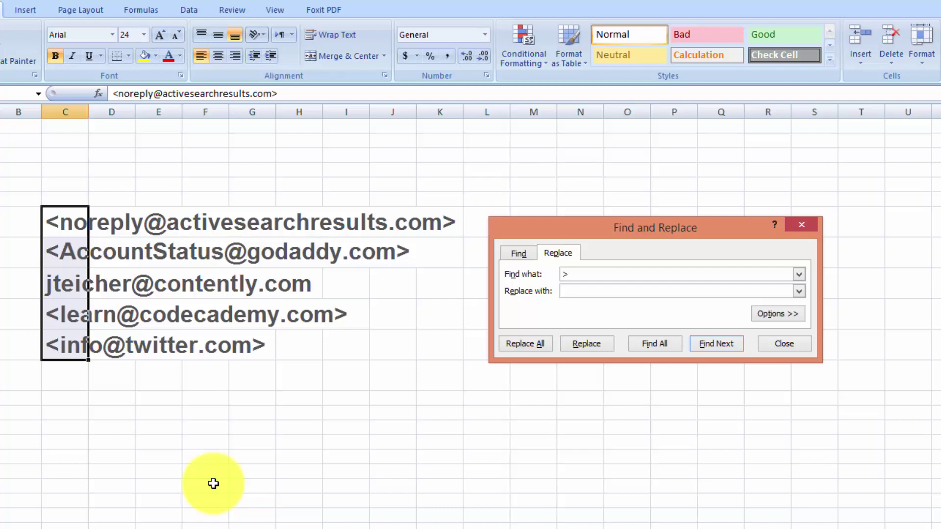
{"action": "type", "text": "*"}
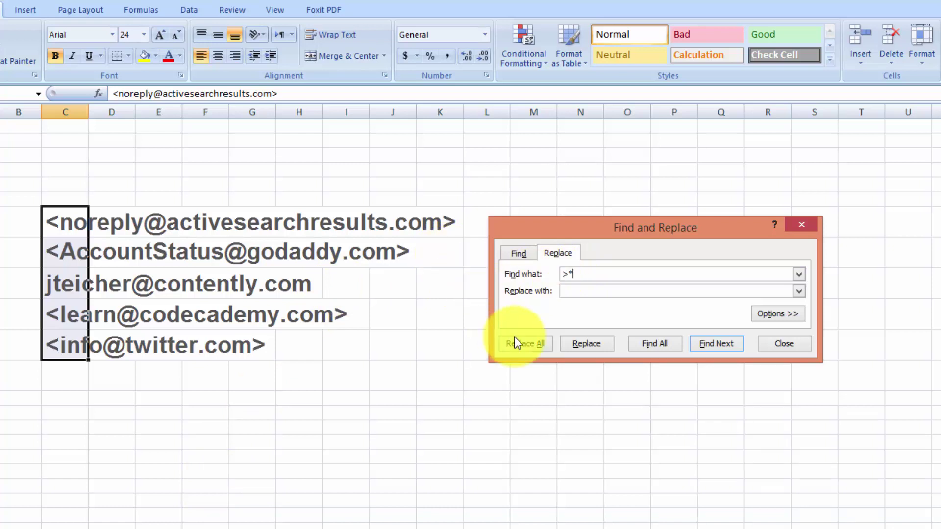
{"action": "left_click", "coordinate": [580, 292]}
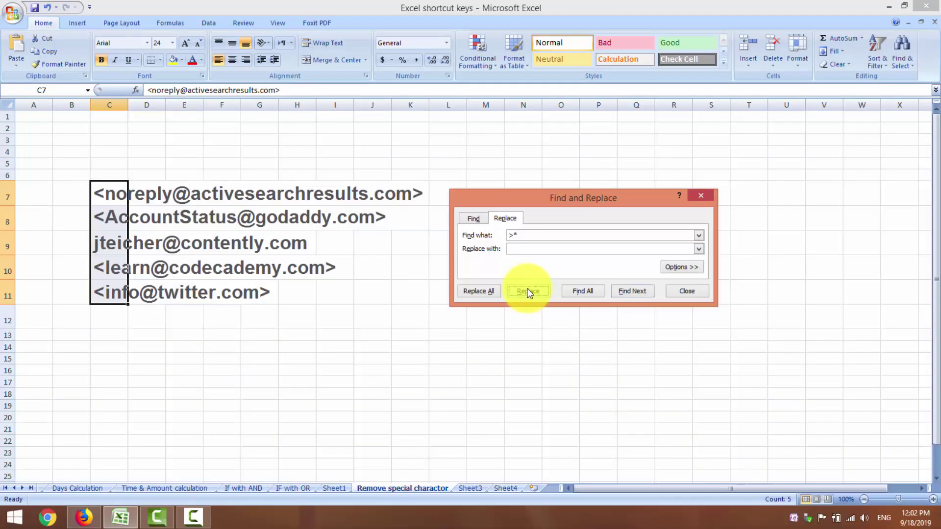
{"action": "left_click", "coordinate": [528, 292]}
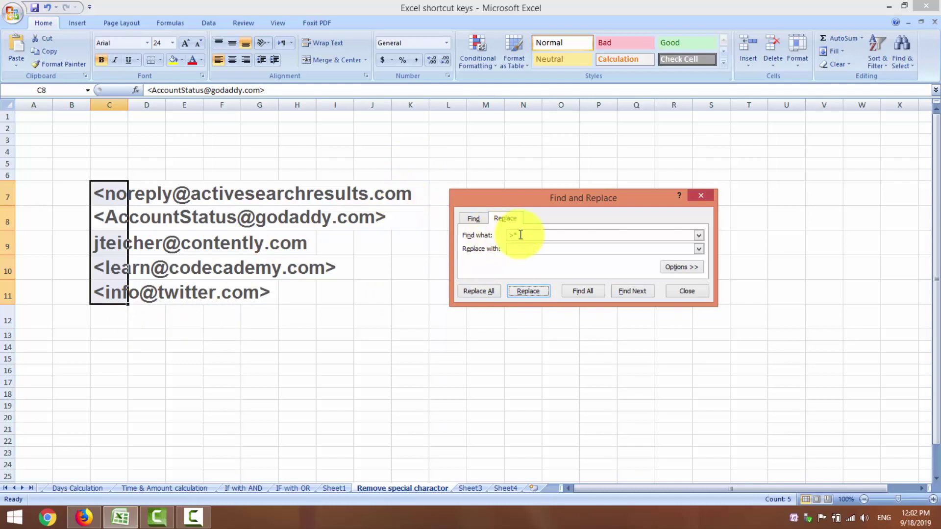
{"action": "left_click", "coordinate": [529, 290]}
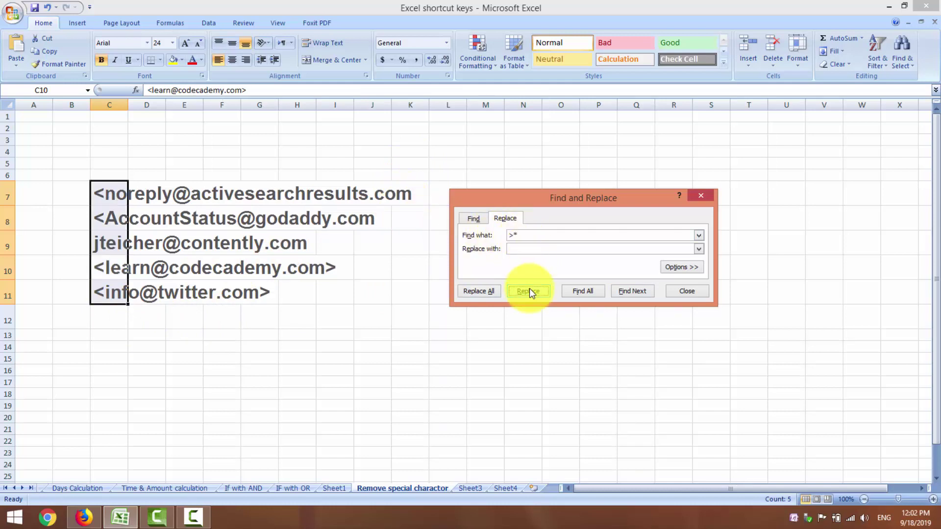
{"action": "left_click", "coordinate": [530, 290]}
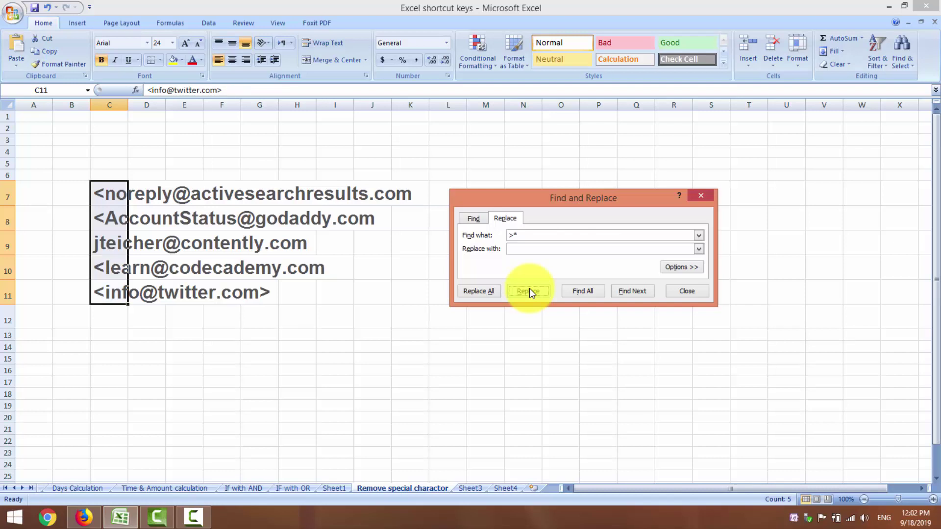
{"action": "left_click", "coordinate": [529, 290]}
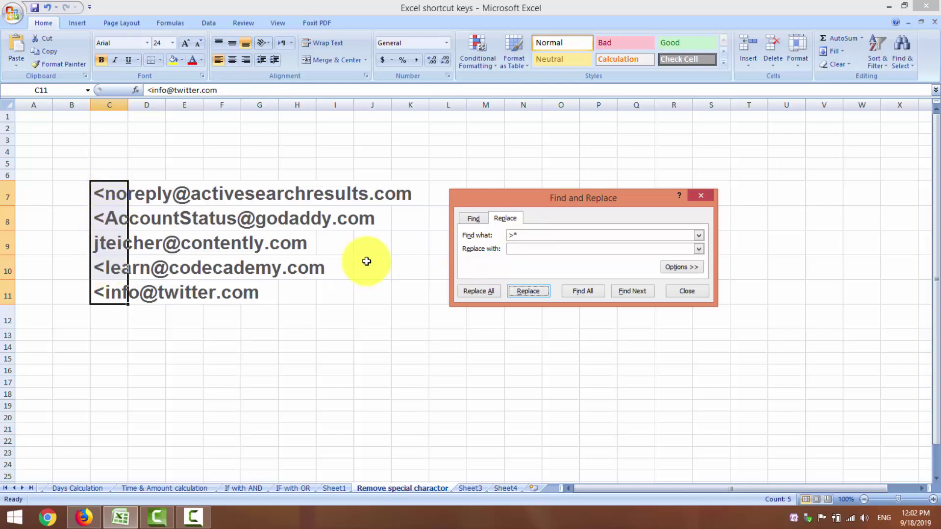
Step: Find *< in C7:C11, replace all matches with nothing, and close Find and Replace
{"action": "left_click", "coordinate": [527, 235]}
{"action": "key", "text": "BackSpace"}
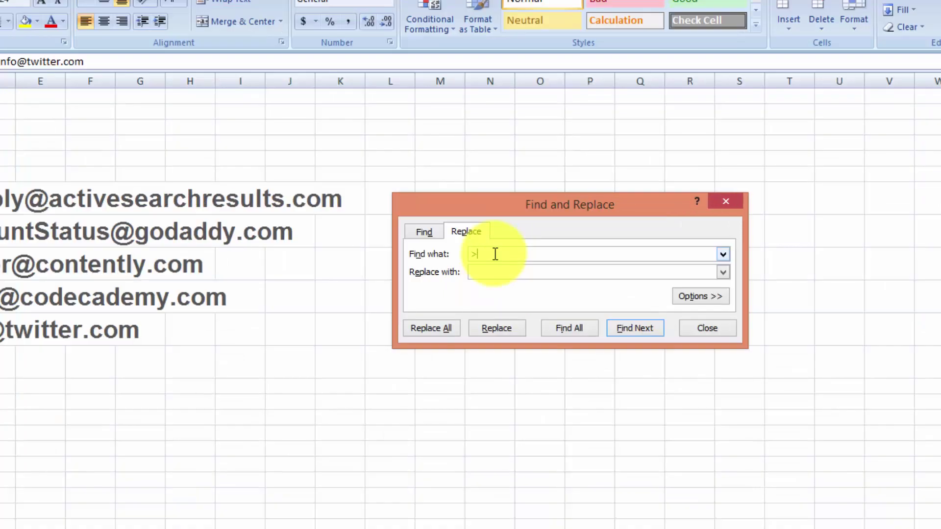
{"action": "key", "text": "BackSpace"}
{"action": "type", "text": "<"}
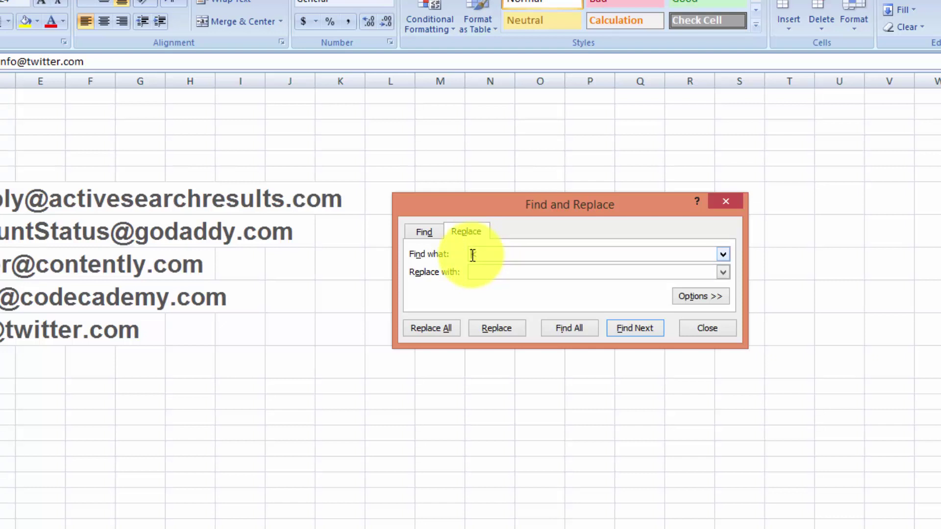
{"action": "type", "text": "*"}
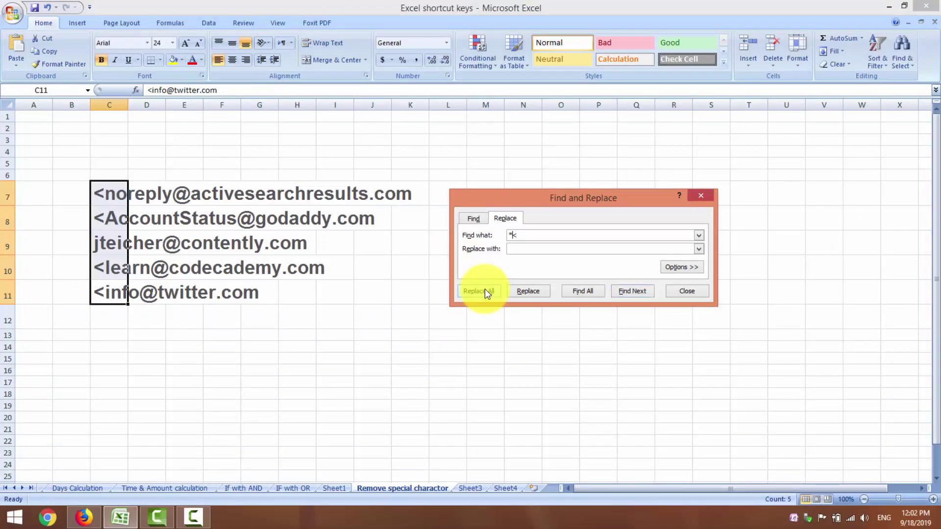
{"action": "left_click", "coordinate": [446, 322]}
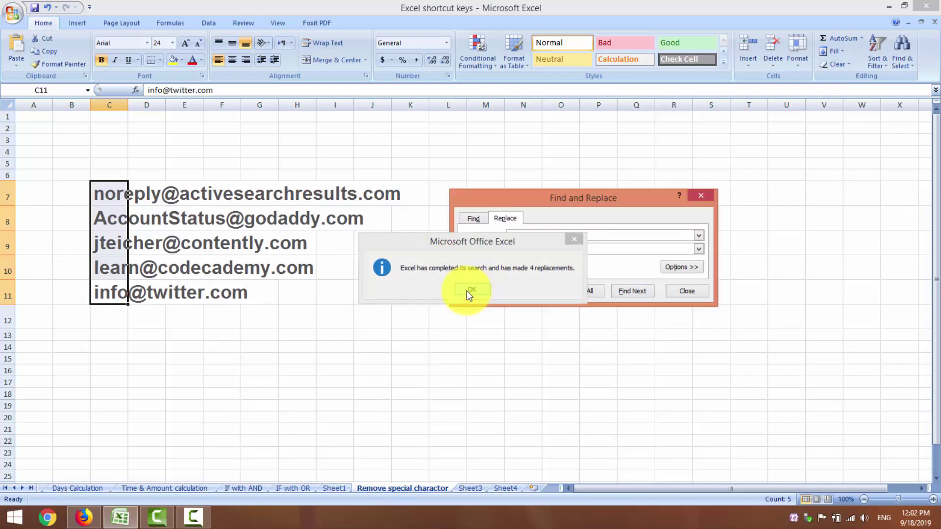
{"action": "left_click", "coordinate": [470, 290]}
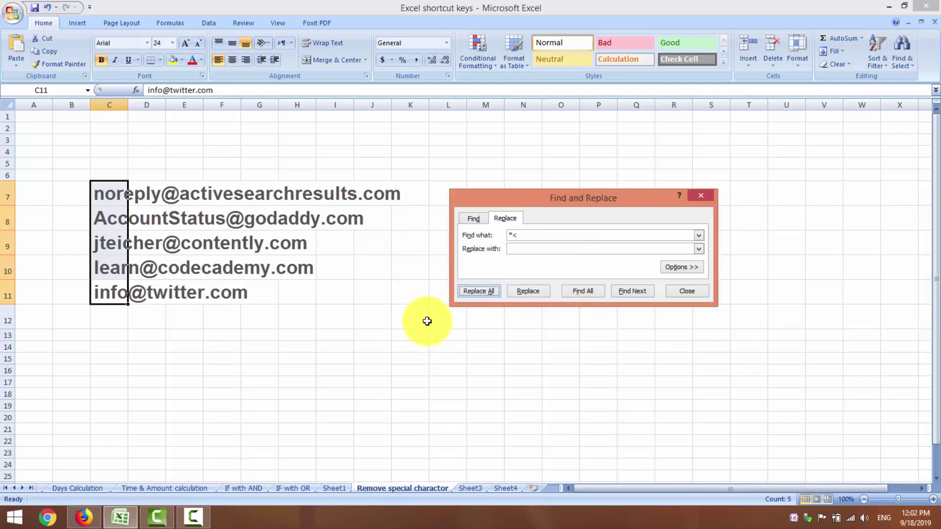
{"action": "left_click", "coordinate": [688, 291]}
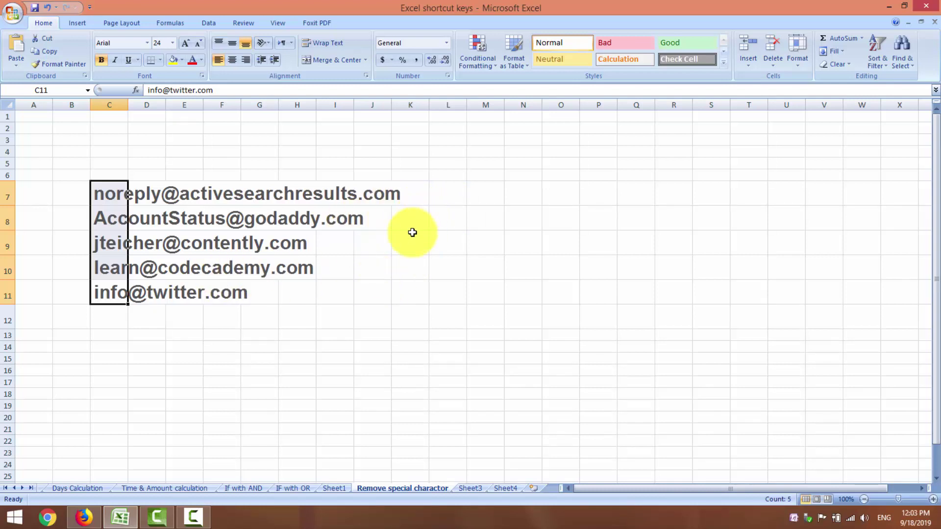
{"action": "left_click", "coordinate": [508, 284]}
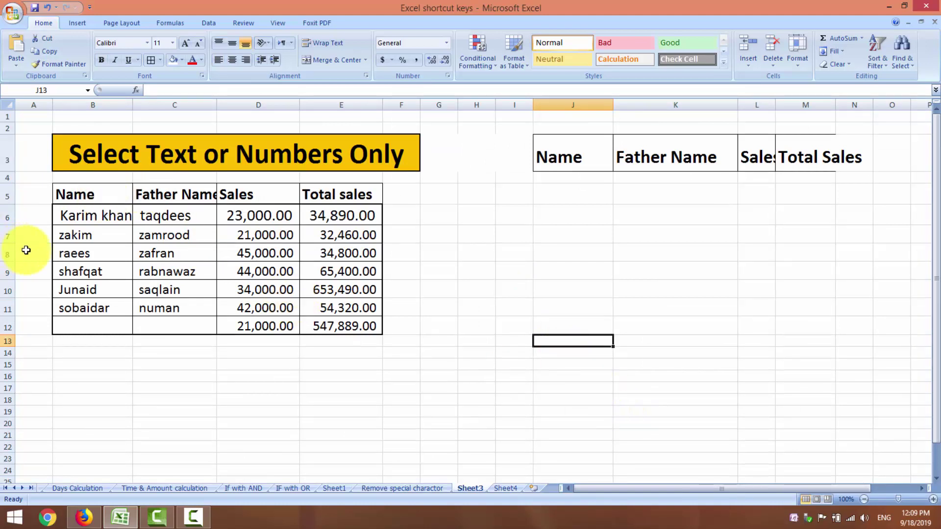
Step: On Sheet3, autofit columns B and C to the Name and Father Name entries
{"action": "double_click", "coordinate": [131, 98]}
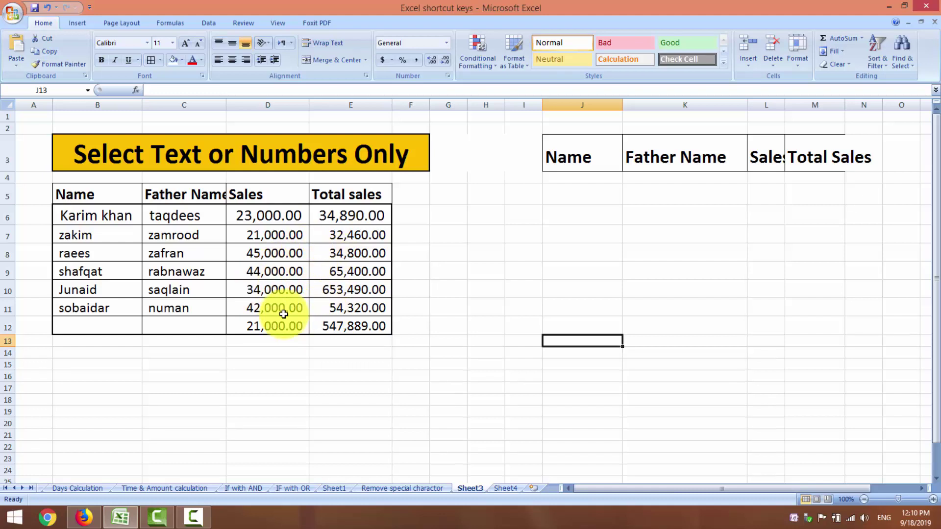
{"action": "double_click", "coordinate": [226, 105]}
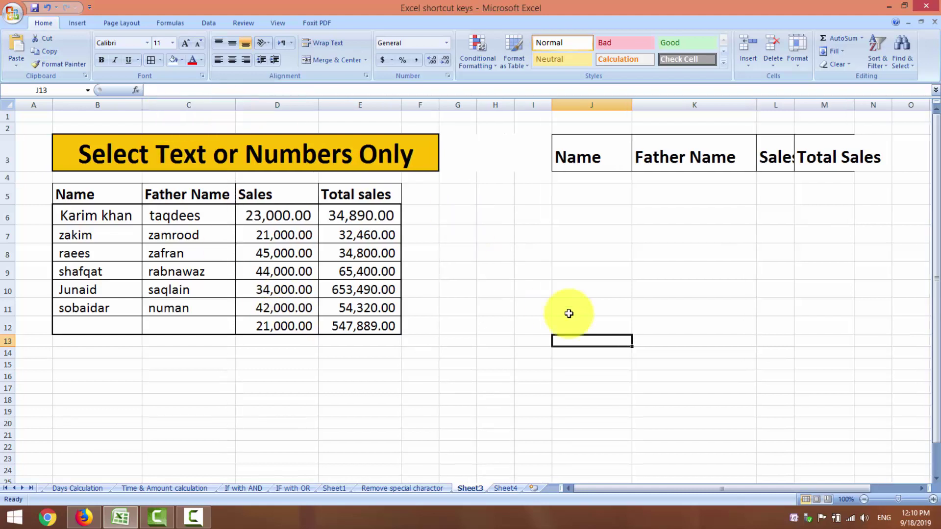
{"action": "key", "text": "ctrl+g"}
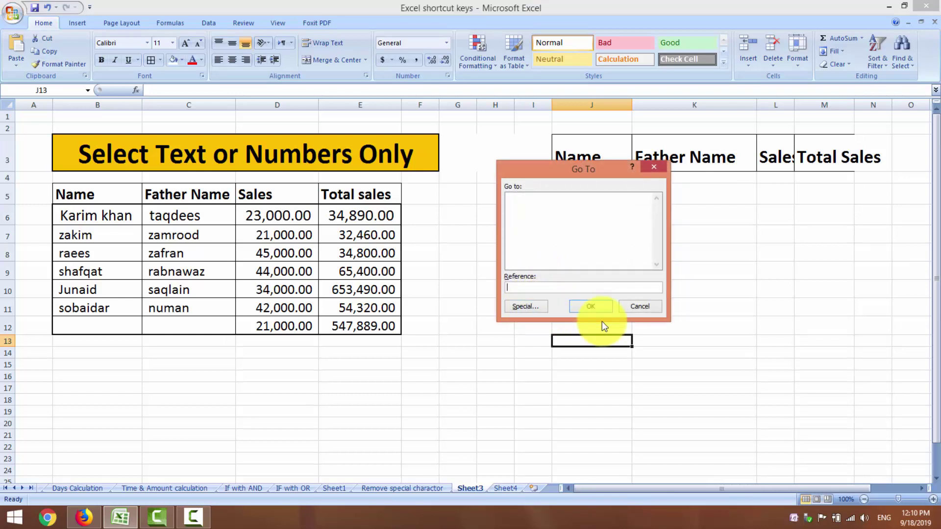
{"action": "left_click", "coordinate": [596, 309]}
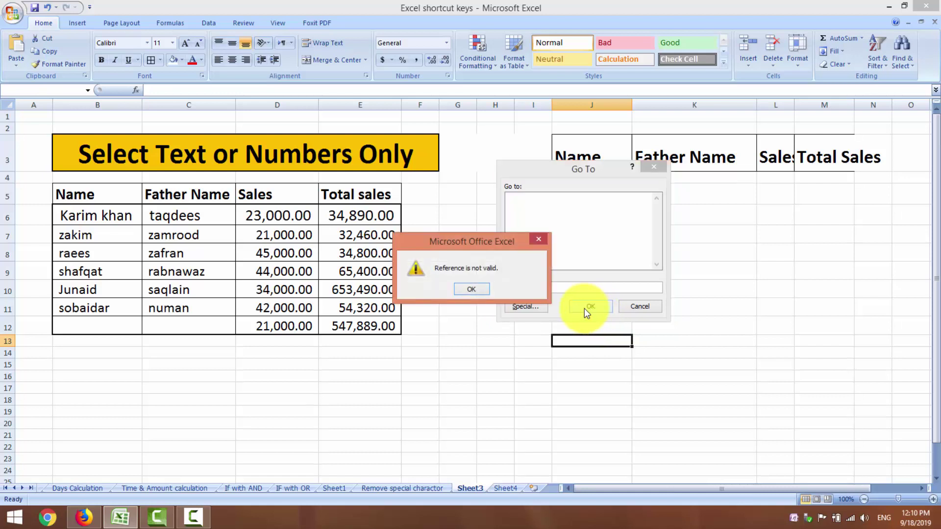
{"action": "left_click", "coordinate": [476, 290]}
{"action": "left_click", "coordinate": [646, 306]}
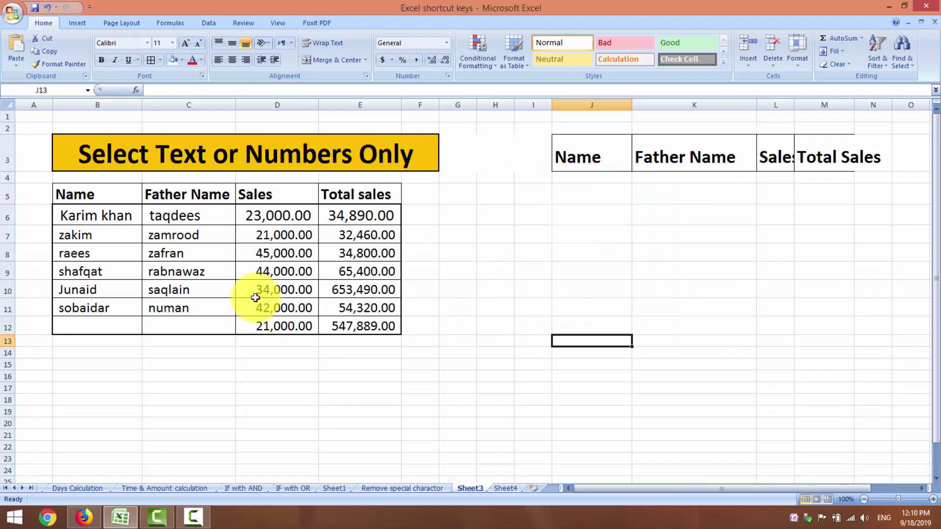
Step: Select the whole sales table B5:E12, including its header row
{"action": "left_click", "coordinate": [102, 192]}
{"action": "left_click_drag", "start_coordinate": [102, 192], "coordinate": [358, 328]}
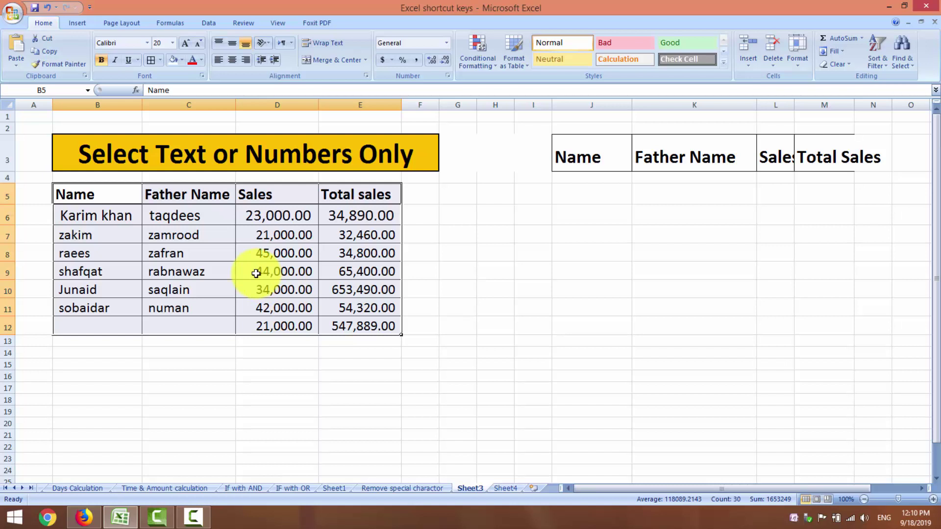
{"action": "key", "text": "F5"}
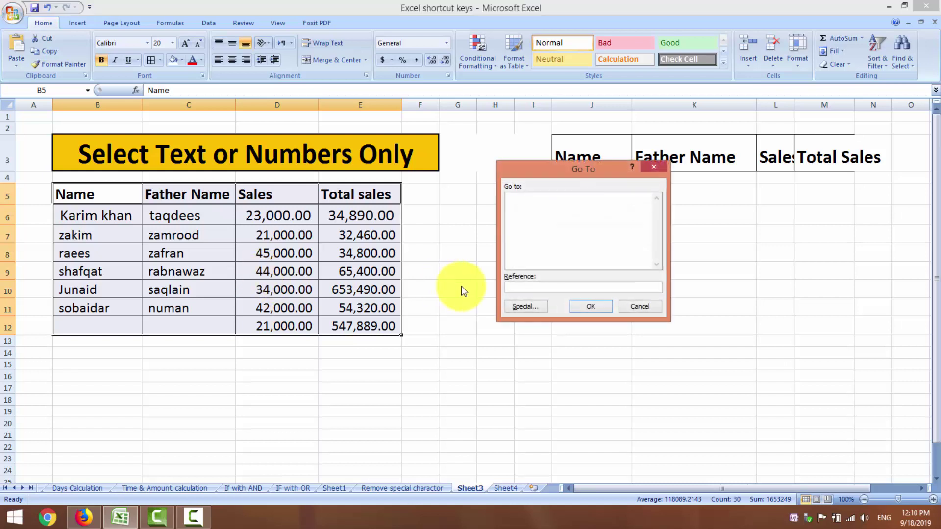
{"action": "left_click", "coordinate": [517, 308]}
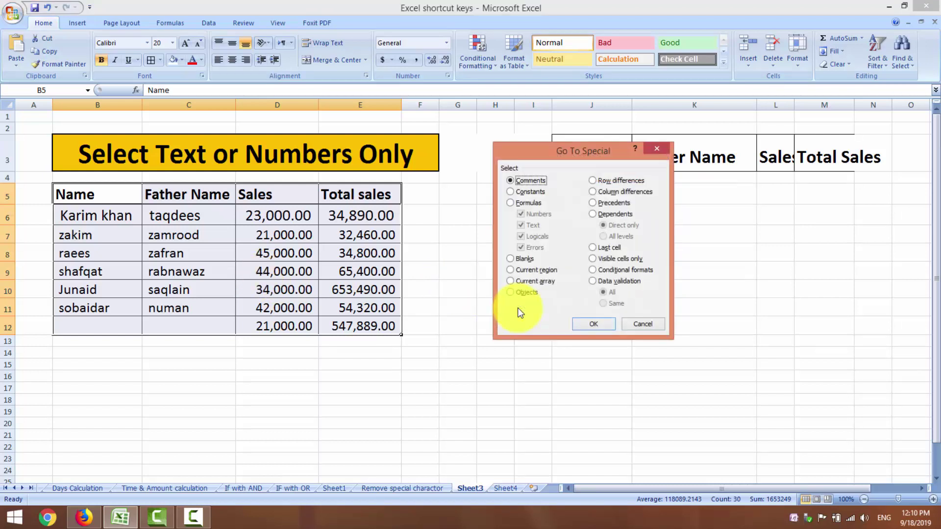
{"action": "left_click", "coordinate": [513, 192]}
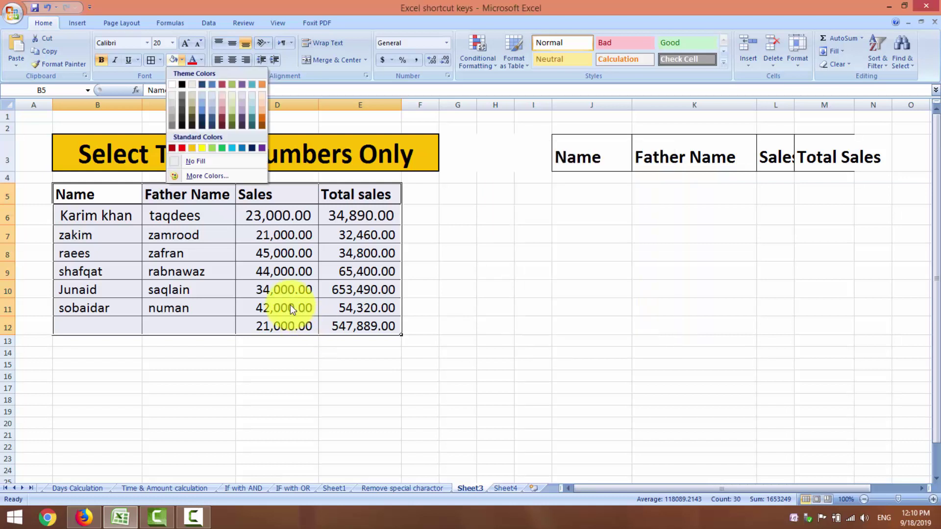
{"action": "key", "text": "Escape"}
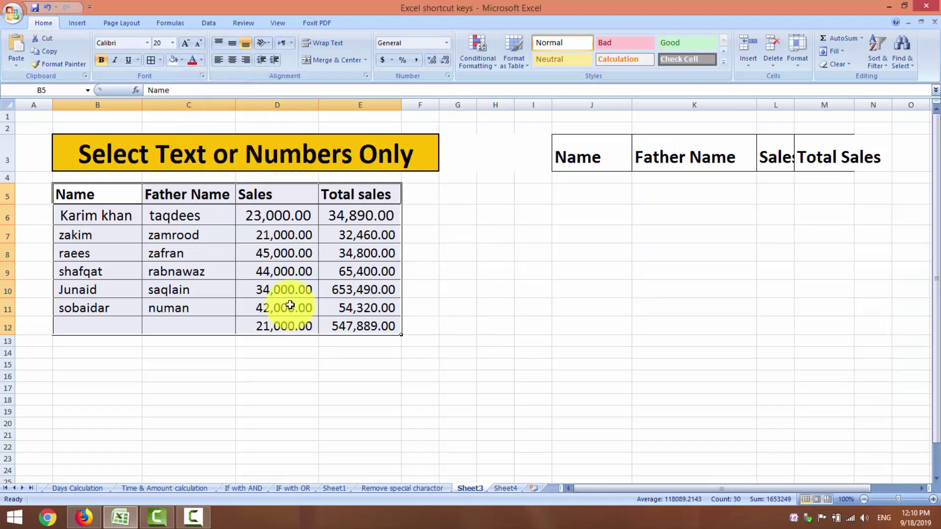
Step: Use Go To Special to select only the text constants in B5:E12 and fill them with standard orange
{"action": "key", "text": "F5"}
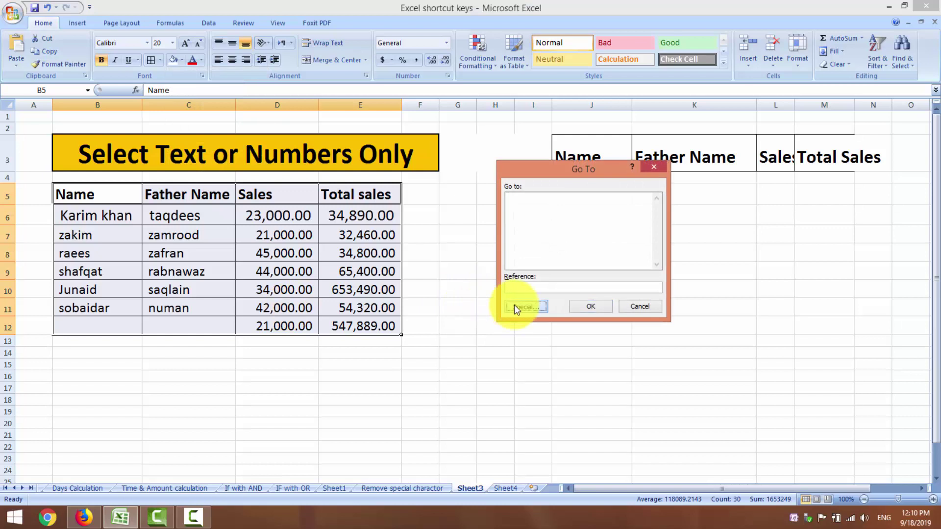
{"action": "left_click", "coordinate": [515, 307]}
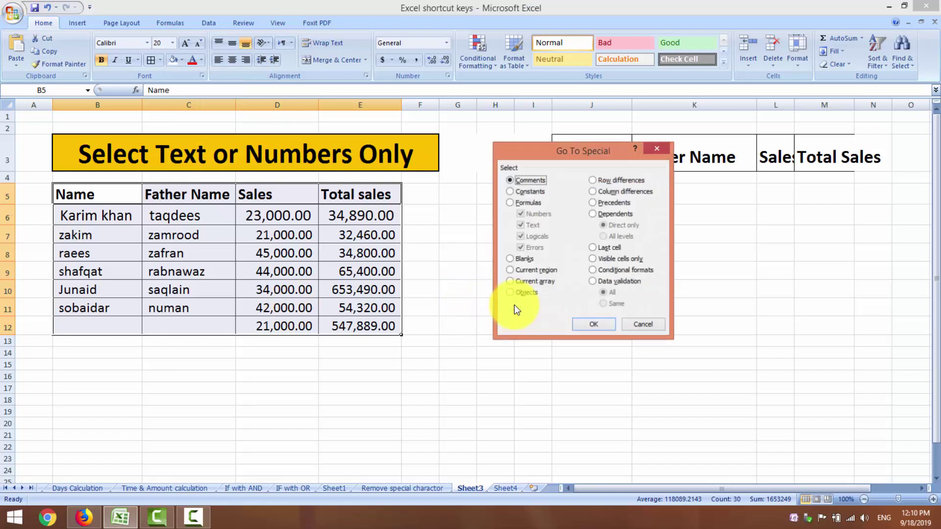
{"action": "left_click", "coordinate": [512, 191]}
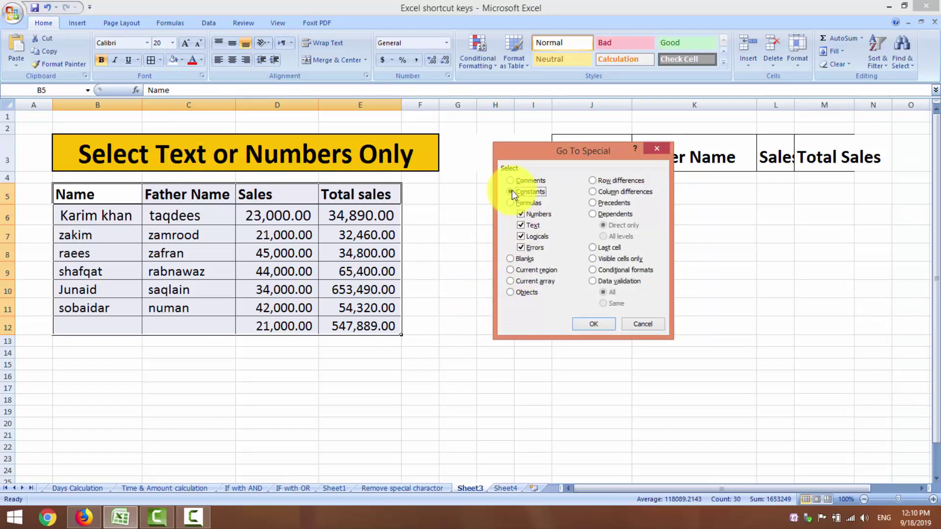
{"action": "left_click", "coordinate": [521, 214]}
{"action": "left_click", "coordinate": [521, 237]}
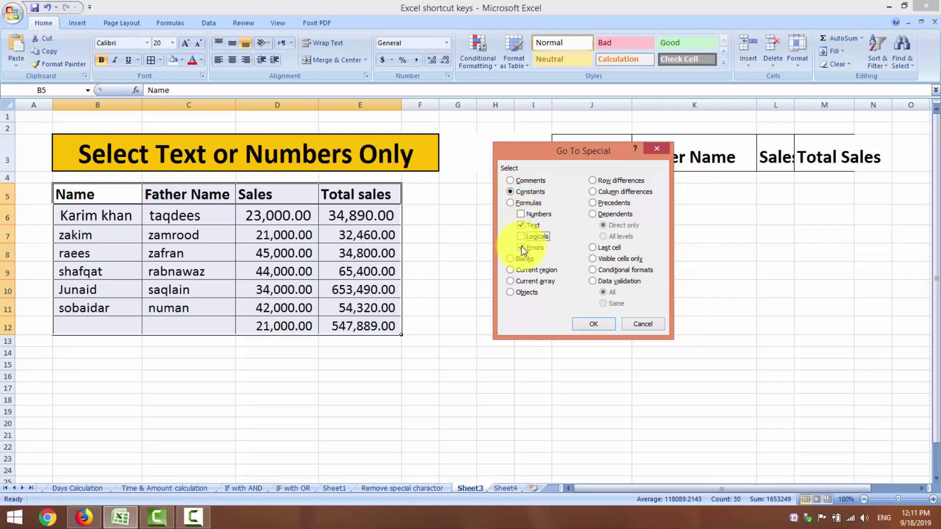
{"action": "left_click", "coordinate": [523, 249]}
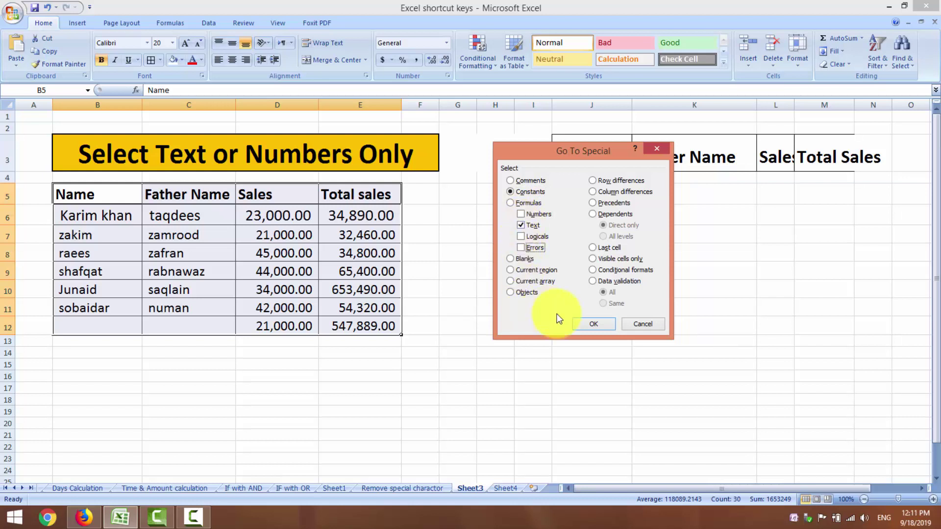
{"action": "left_click", "coordinate": [588, 327]}
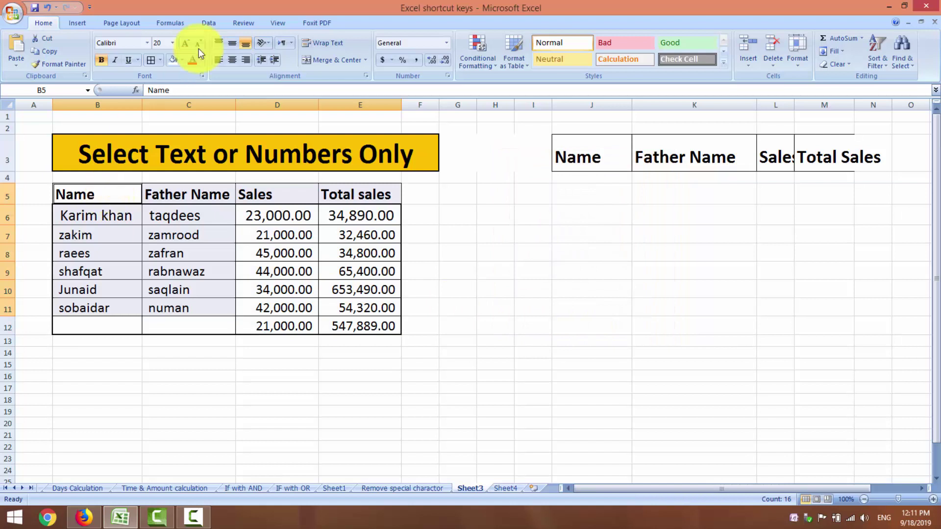
{"action": "left_click", "coordinate": [181, 59]}
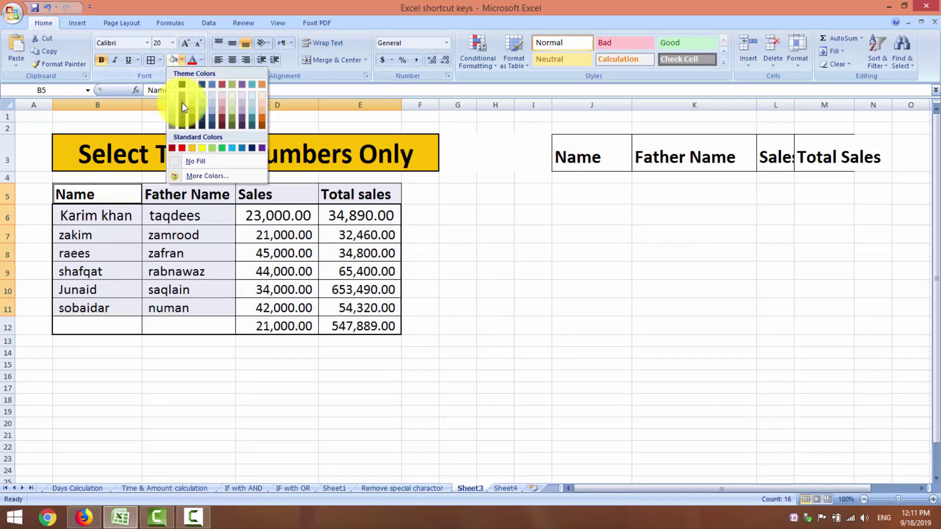
{"action": "left_click", "coordinate": [195, 148]}
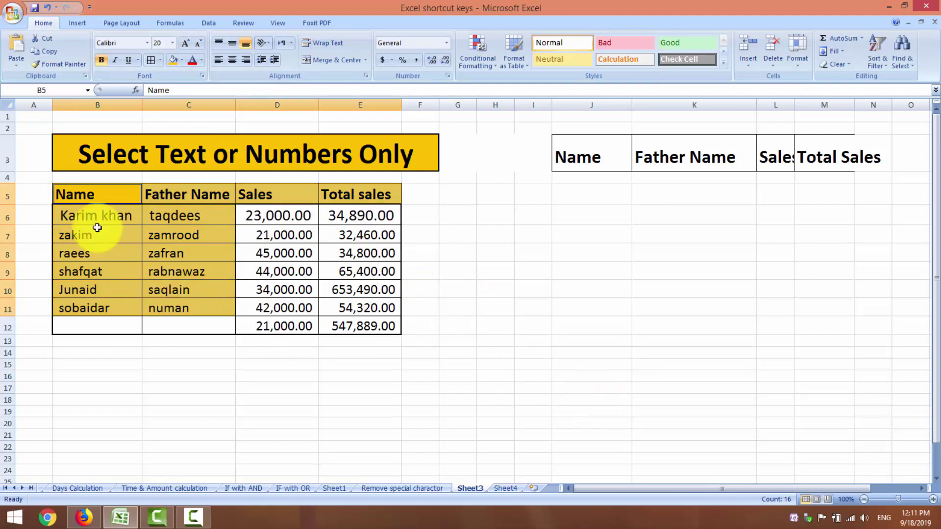
Step: Reselect B5:E12, narrow the selection to number constants only with Go To Special, and fill those cells with a blue theme shade
{"action": "left_click_drag", "start_coordinate": [98, 197], "coordinate": [347, 324]}
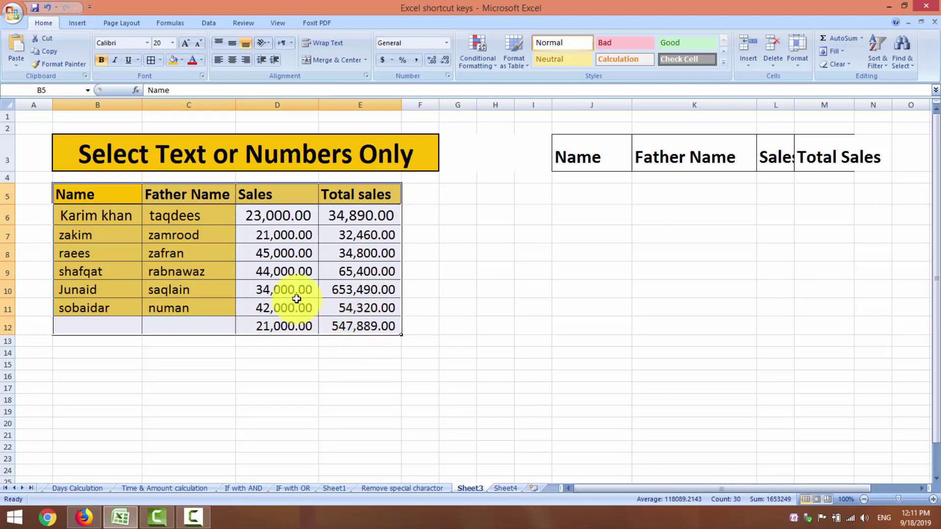
{"action": "key", "text": "F5"}
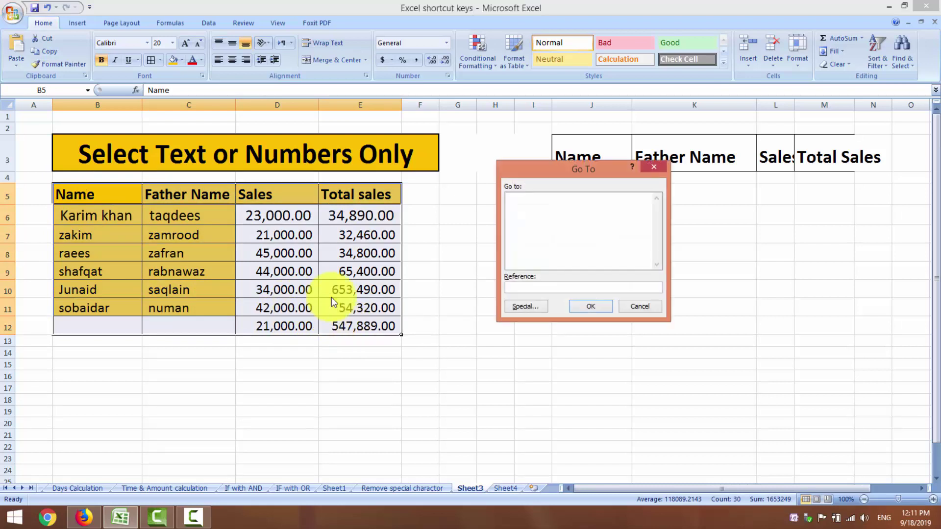
{"action": "left_click", "coordinate": [523, 307]}
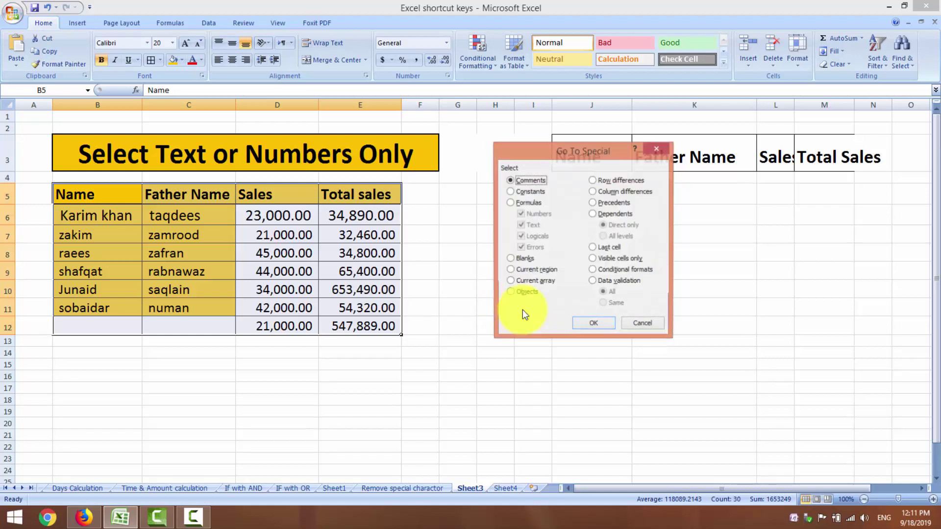
{"action": "left_click", "coordinate": [519, 192]}
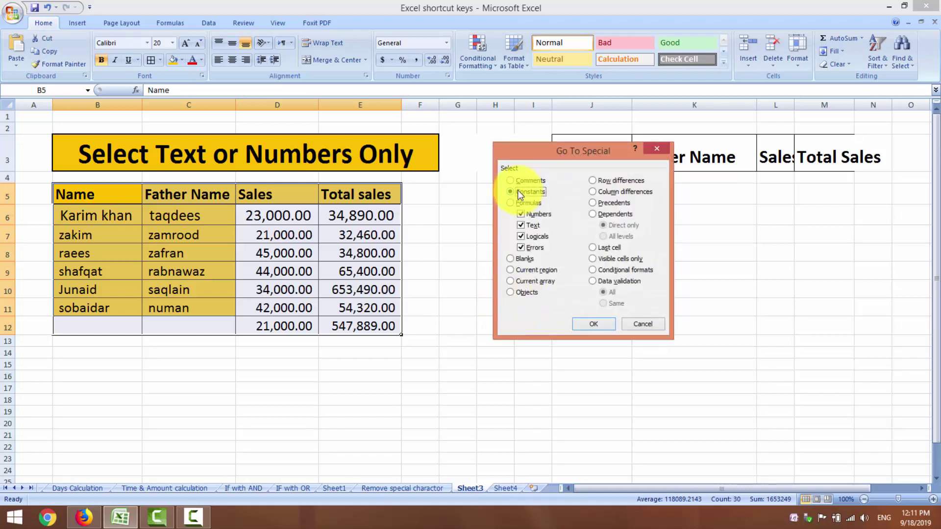
{"action": "left_click", "coordinate": [519, 224]}
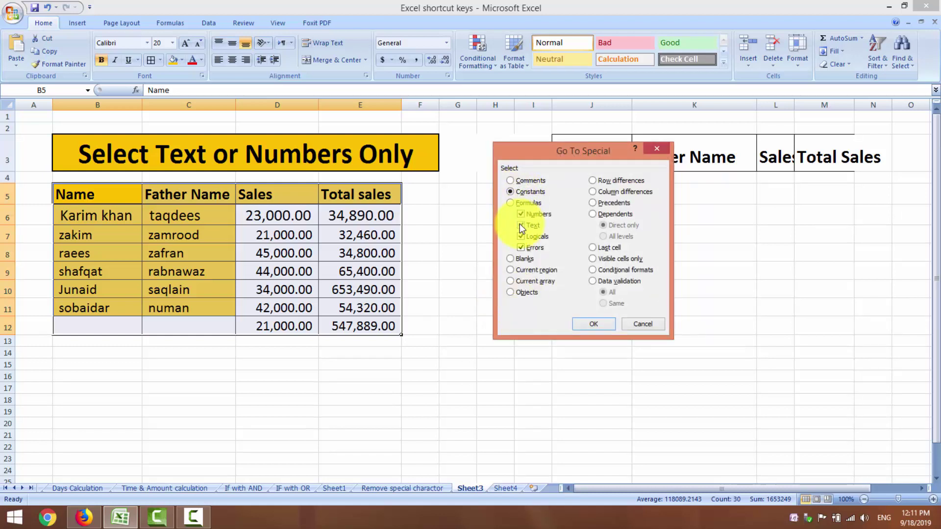
{"action": "left_click", "coordinate": [522, 237]}
{"action": "left_click", "coordinate": [521, 247]}
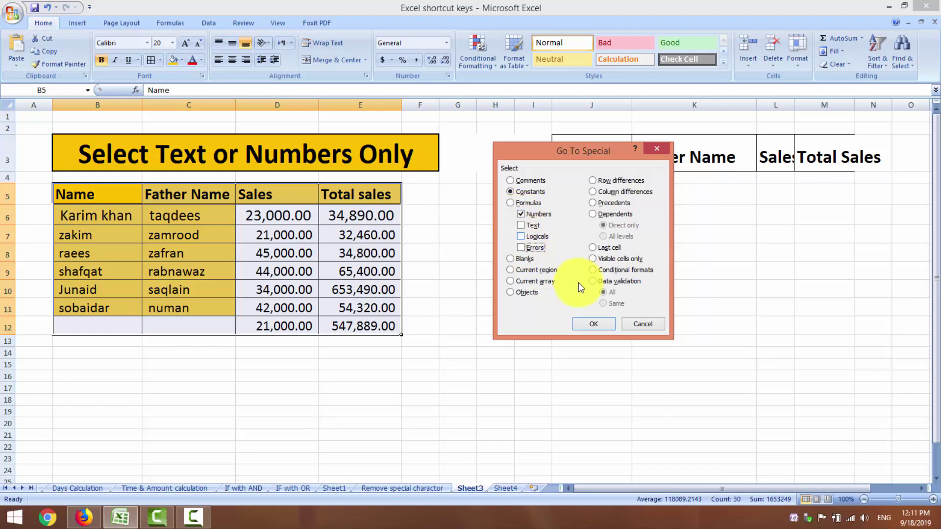
{"action": "left_click", "coordinate": [593, 324]}
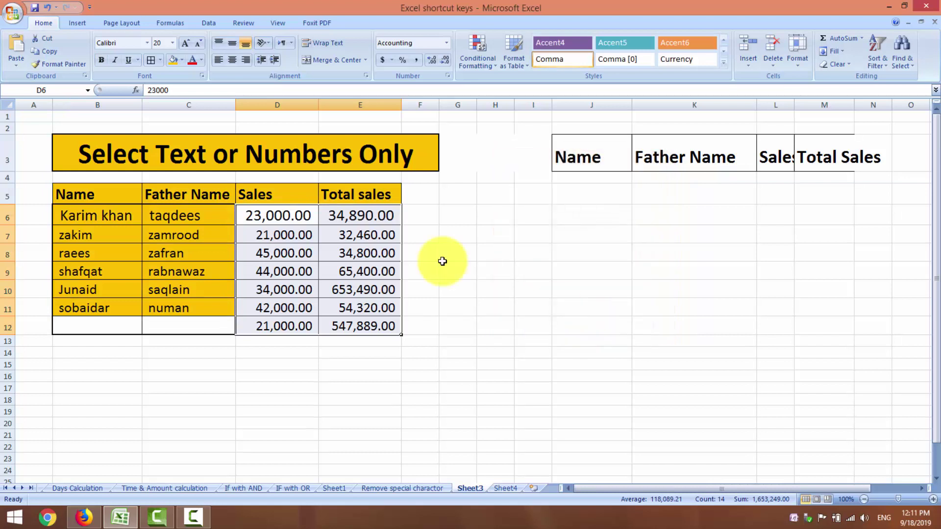
{"action": "left_click", "coordinate": [182, 61]}
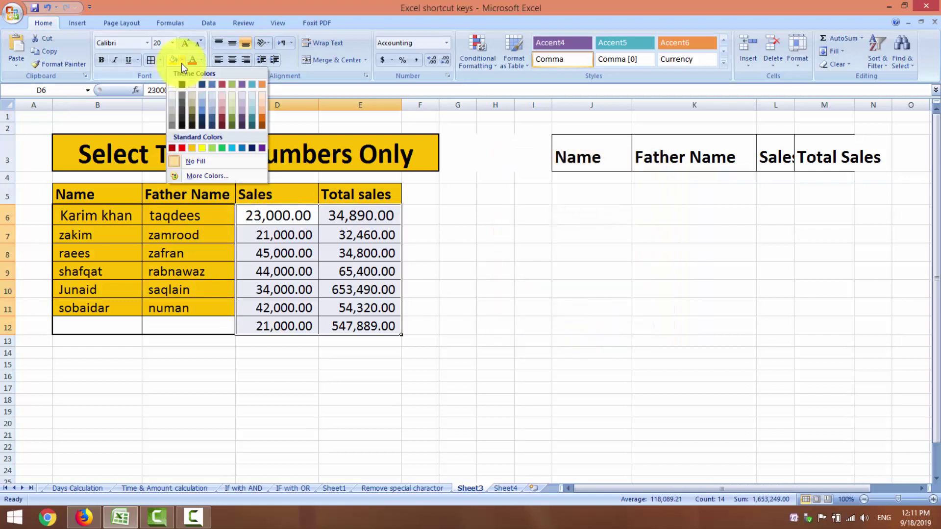
{"action": "left_click", "coordinate": [202, 111]}
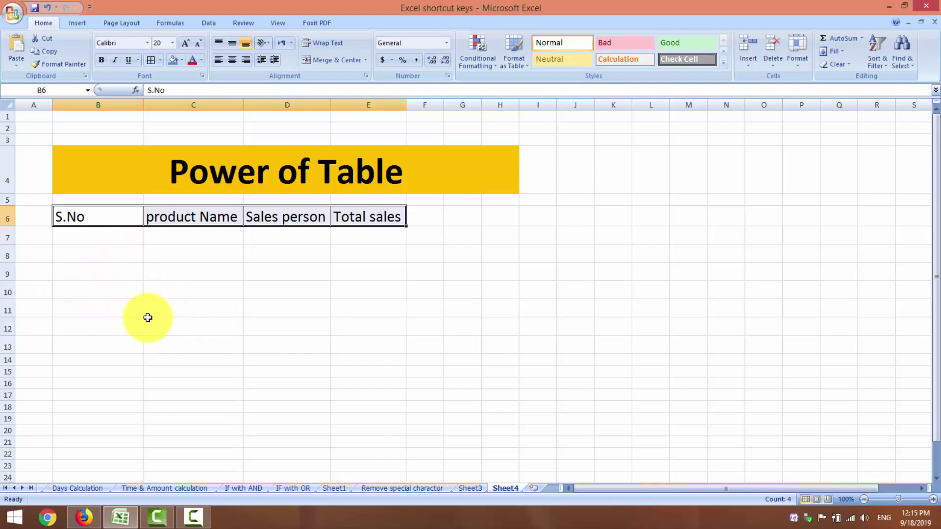
Step: On Sheet4, turn the heading cells B6:E6 into a table with headers and apply the blue Medium table style with gray banding
{"action": "left_click", "coordinate": [264, 329]}
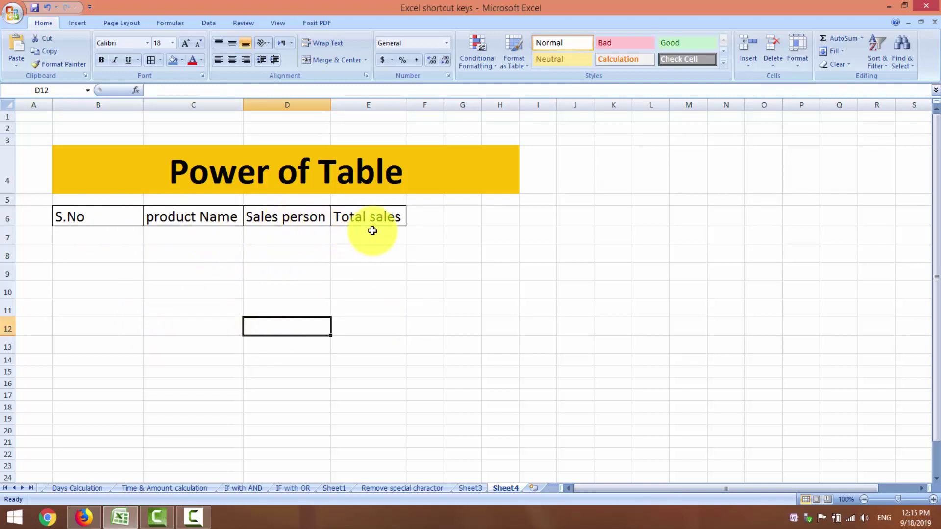
{"action": "left_click", "coordinate": [104, 219]}
{"action": "left_click_drag", "start_coordinate": [104, 219], "coordinate": [211, 219]}
{"action": "left_click_drag", "start_coordinate": [333, 223], "coordinate": [352, 224]}
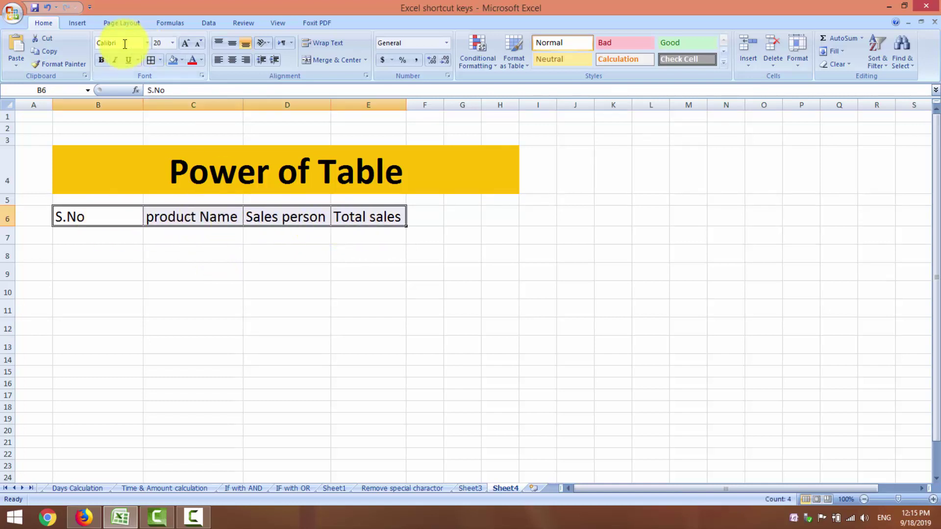
{"action": "left_click", "coordinate": [77, 23]}
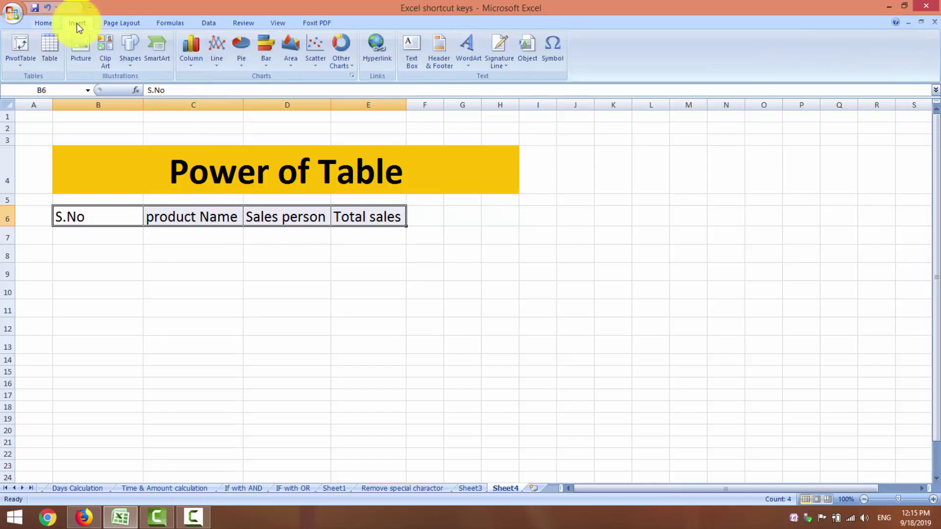
{"action": "left_click", "coordinate": [58, 61]}
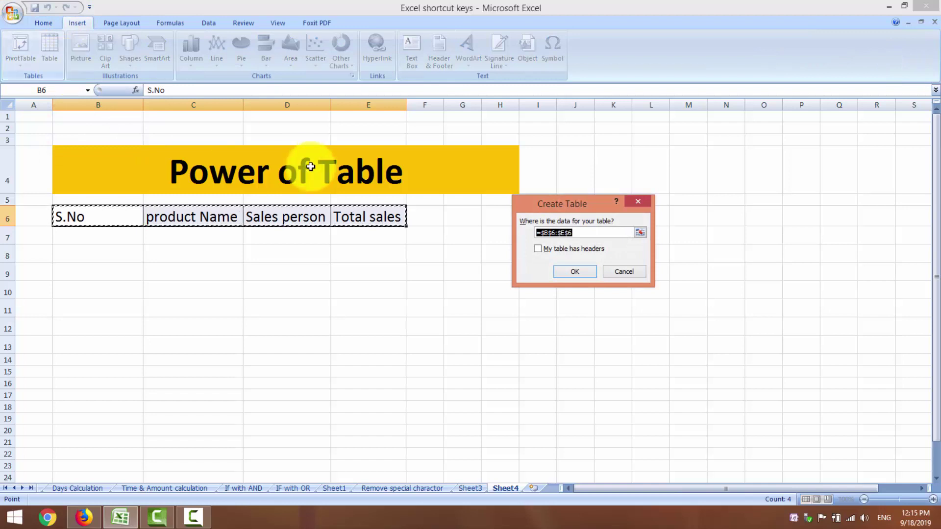
{"action": "left_click", "coordinate": [544, 250]}
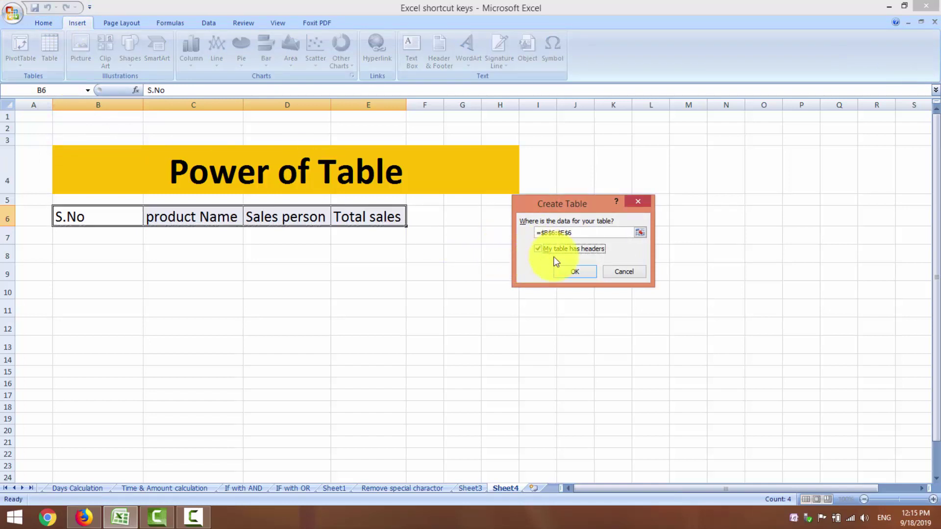
{"action": "left_click", "coordinate": [575, 273]}
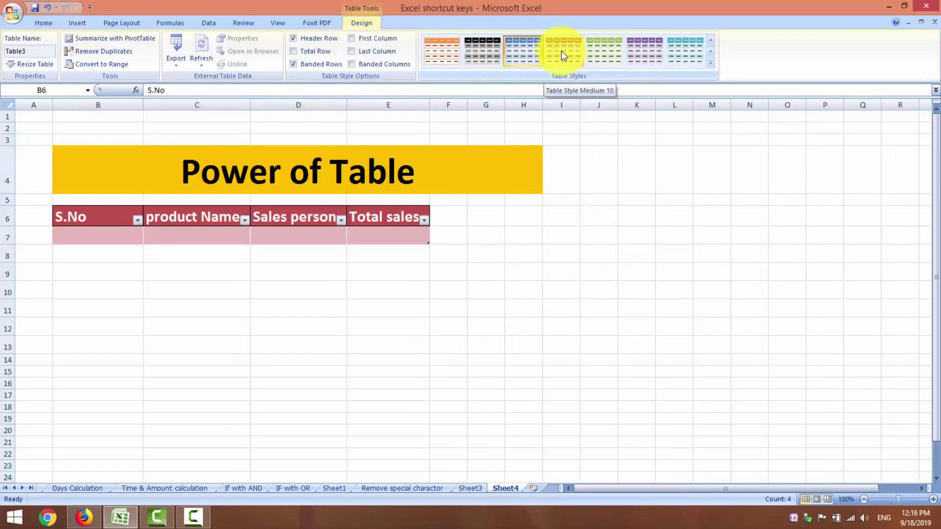
{"action": "left_click", "coordinate": [711, 66]}
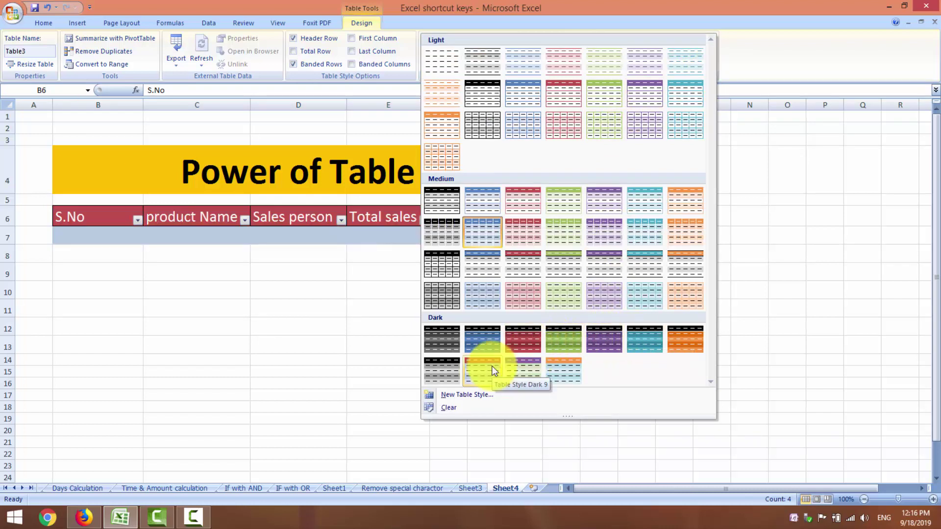
{"action": "left_click", "coordinate": [491, 259]}
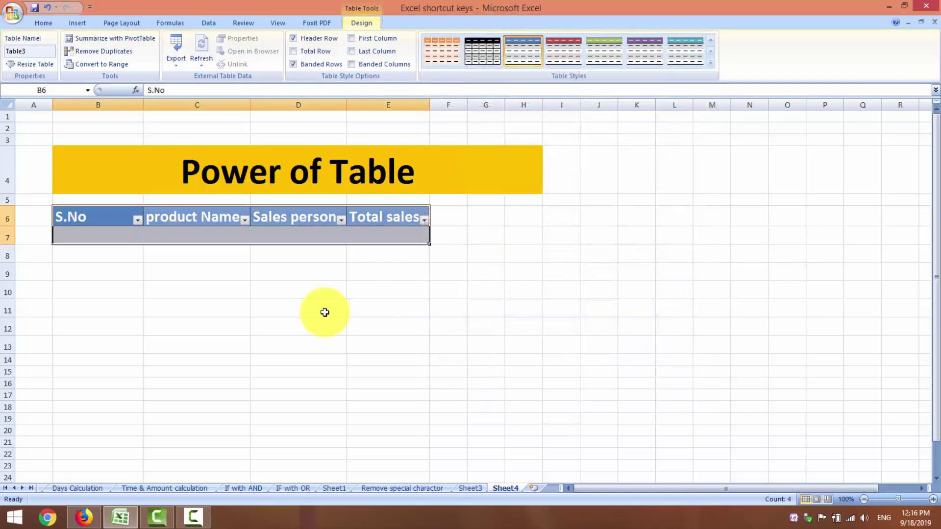
Step: Enter 1 as the S.No in the first data row of the table
{"action": "left_click", "coordinate": [117, 236]}
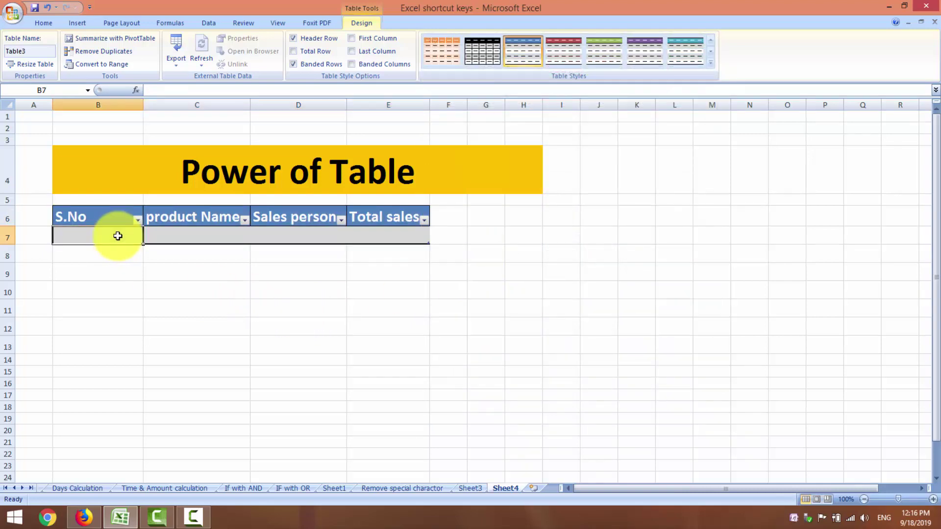
{"action": "type", "text": "1"}
{"action": "key", "text": "Tab"}
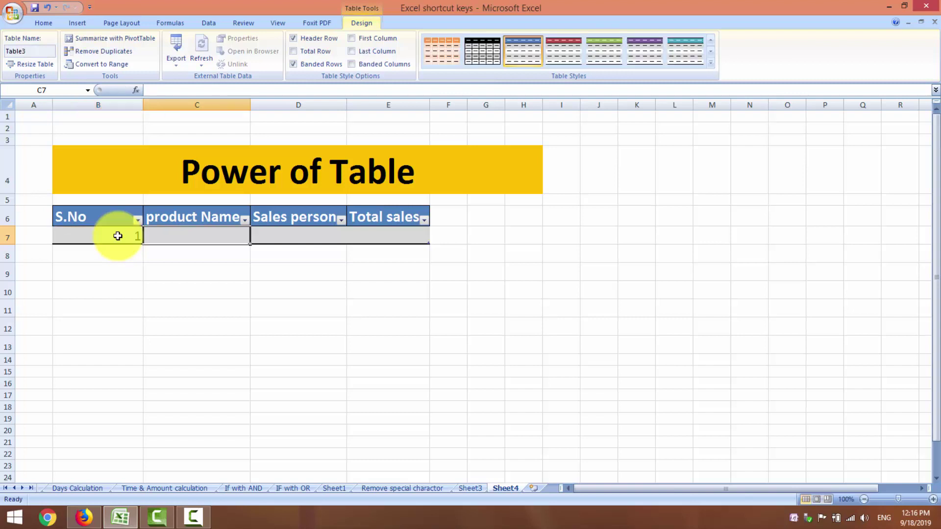
{"action": "type", "text": "tb"}
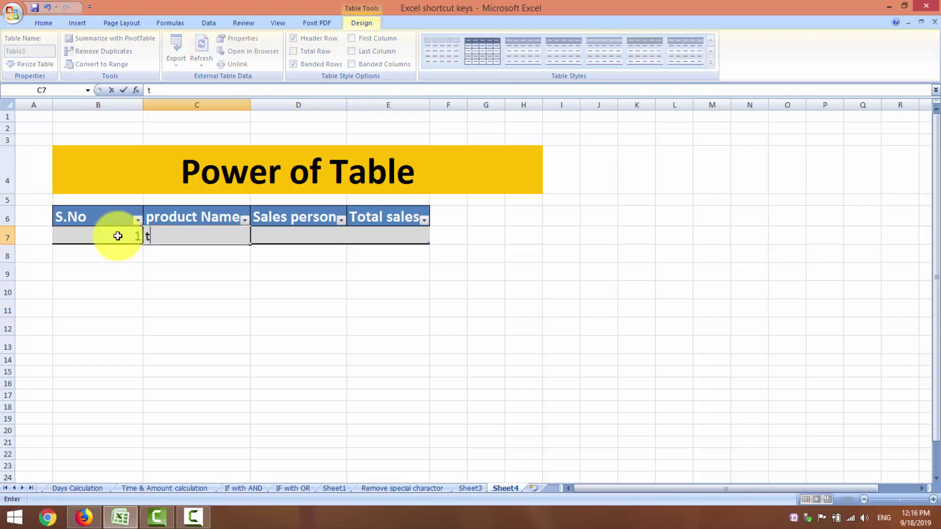
{"action": "key", "text": "BackSpace"}
{"action": "key", "text": "BackSpace"}
{"action": "key", "text": "Tab"}
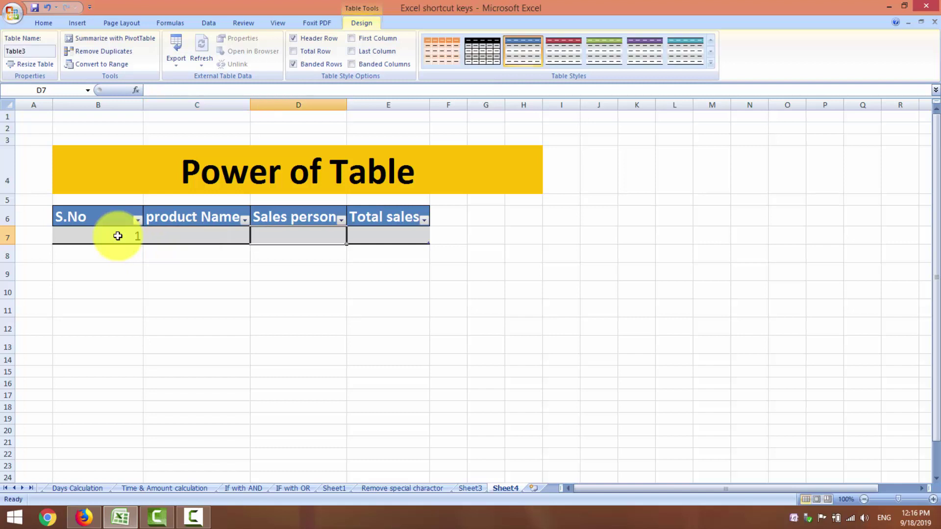
{"action": "type", "text": "TB"}
{"action": "key", "text": "BackSpace"}
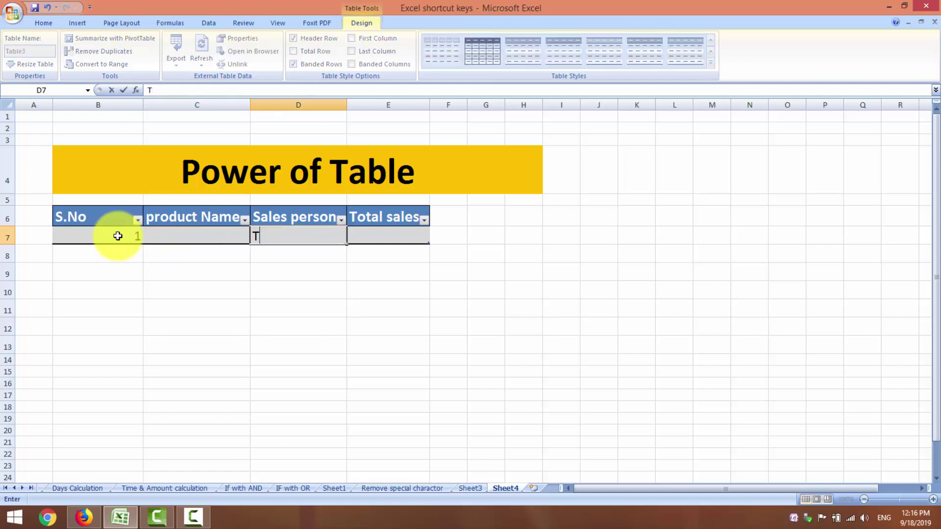
{"action": "key", "text": "BackSpace"}
Step: Complete the first table row with product TV, the sales person's name and total sales 23000, and add a new row below
{"action": "left_click", "coordinate": [188, 240]}
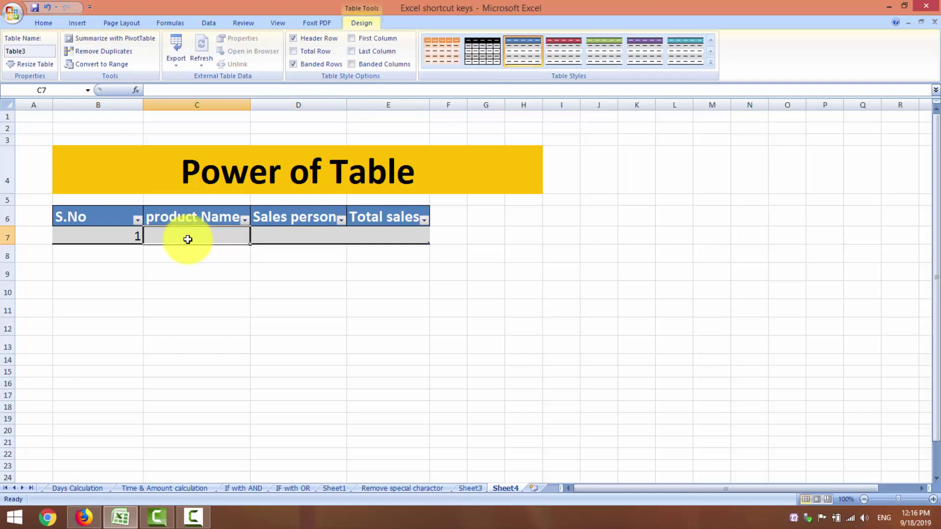
{"action": "type", "text": "TV"}
{"action": "key", "text": "Tab"}
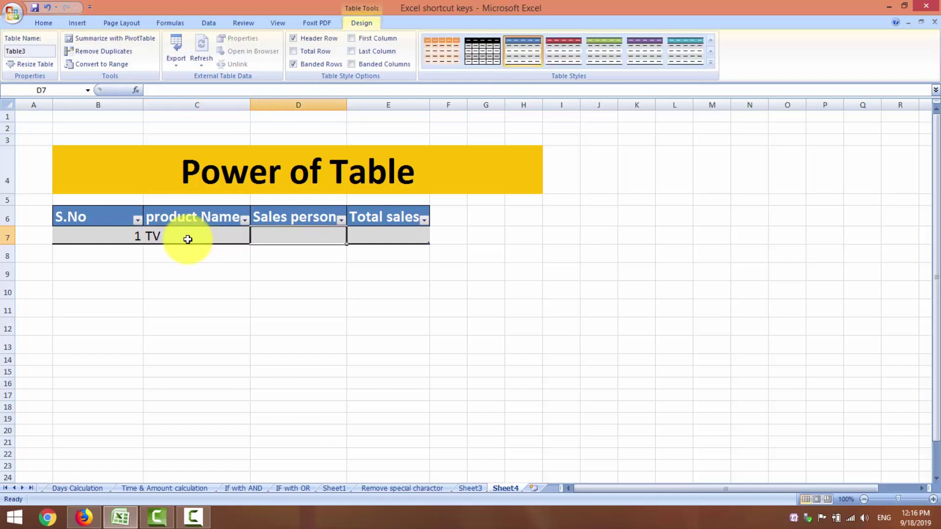
{"action": "type", "text": "AMIN"}
{"action": "key", "text": "Tab"}
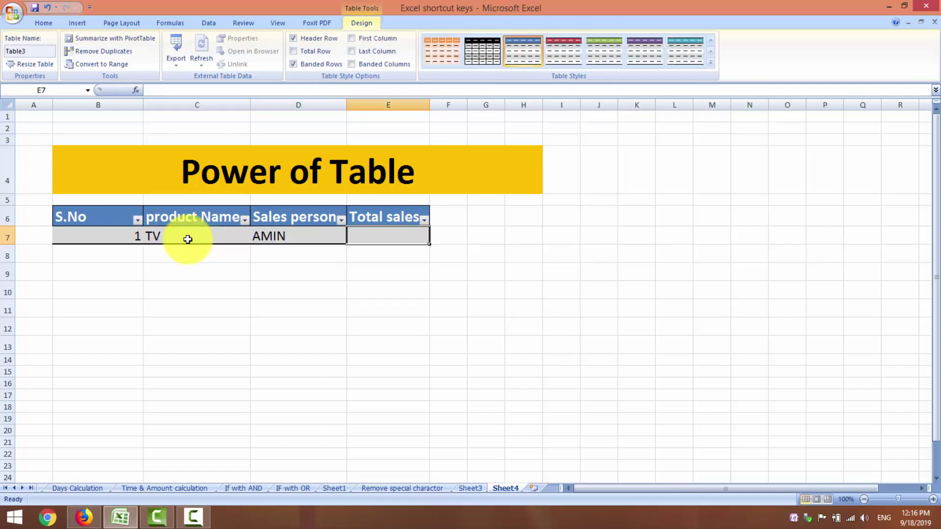
{"action": "type", "text": "23000"}
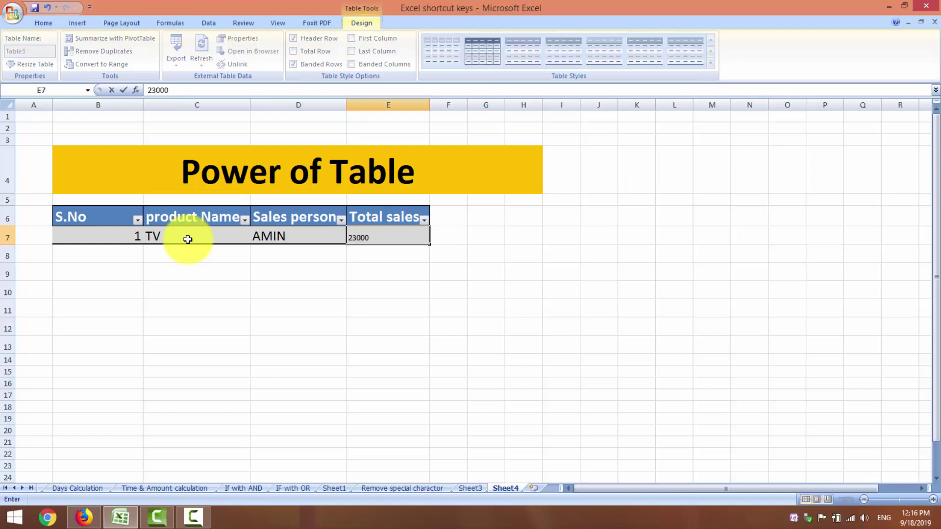
{"action": "key", "text": "Tab"}
{"action": "left_click", "coordinate": [361, 239]}
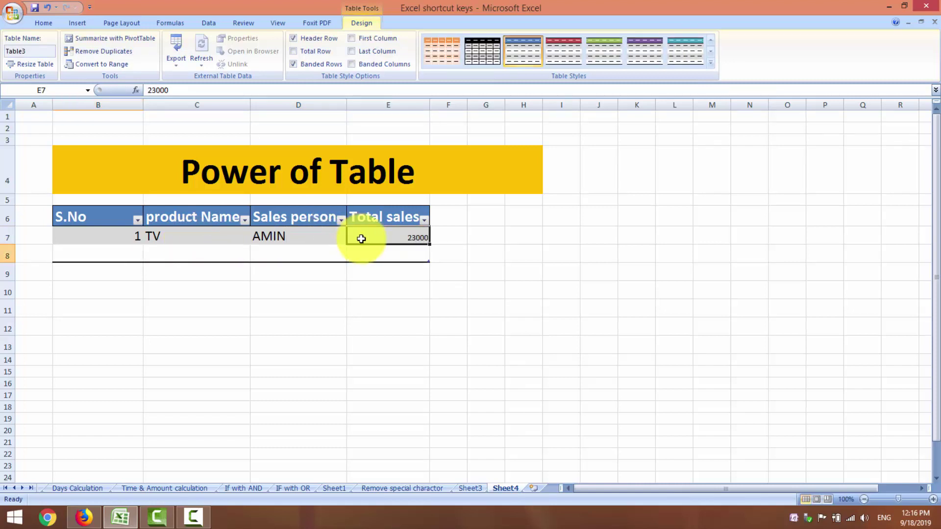
Step: Increase the font size of the total sales value in E7 to 14 and make it bold
{"action": "left_click", "coordinate": [52, 23]}
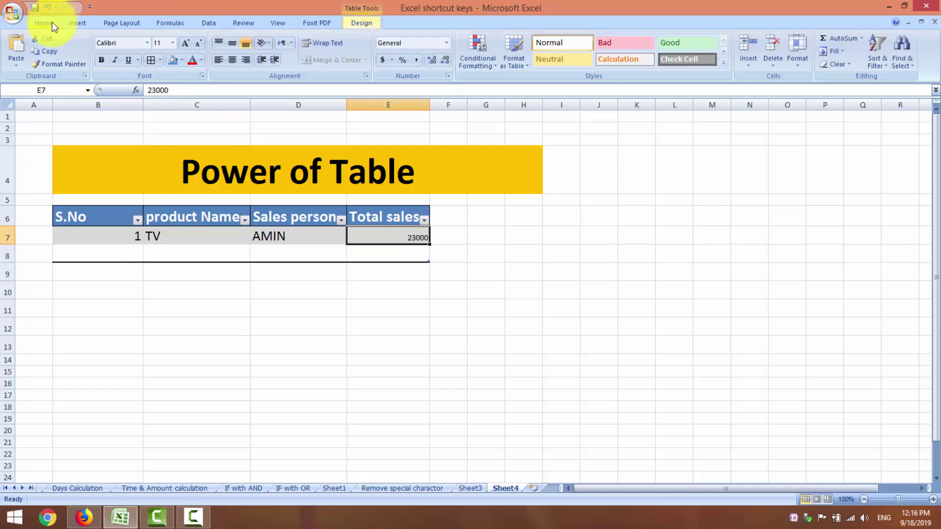
{"action": "left_click", "coordinate": [185, 45]}
{"action": "left_click", "coordinate": [185, 45]}
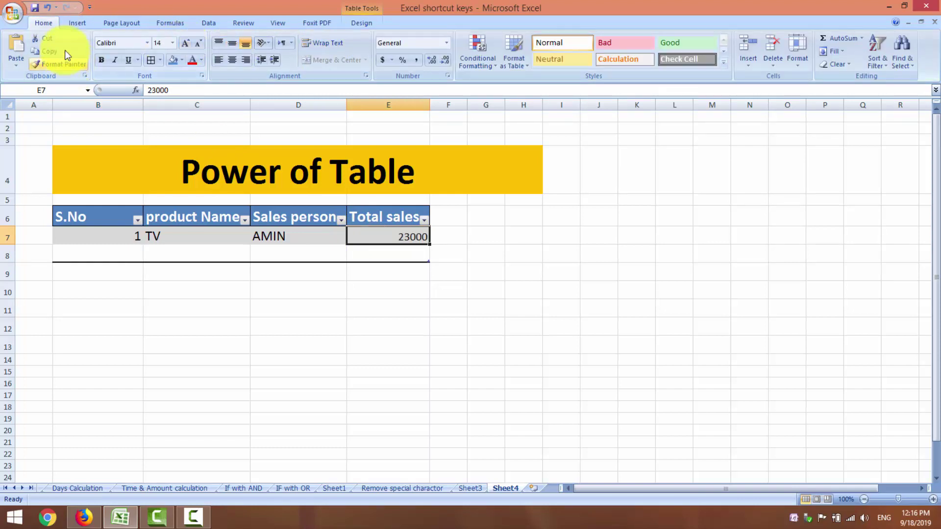
{"action": "left_click", "coordinate": [107, 62]}
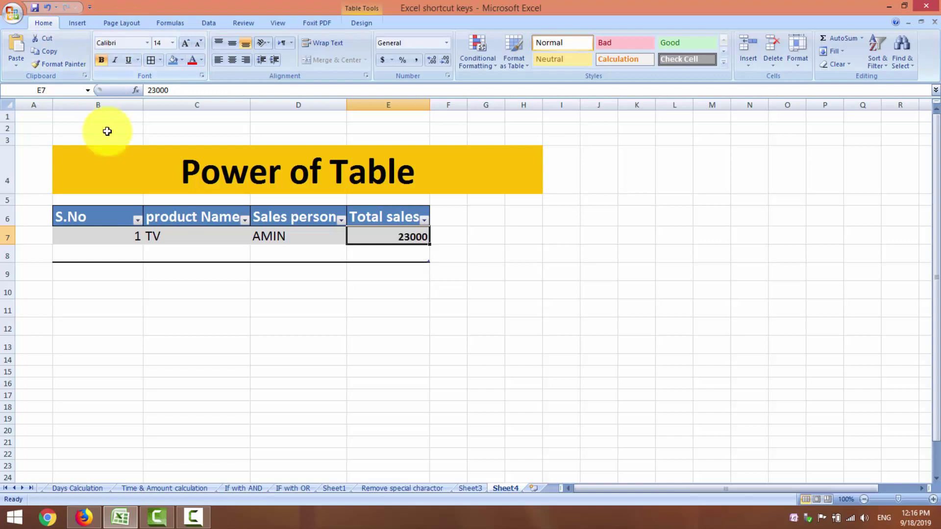
Step: Fill the second table row with S.No 2, product COMPUTER, the sales person's name and total sales 21000
{"action": "left_click", "coordinate": [94, 255]}
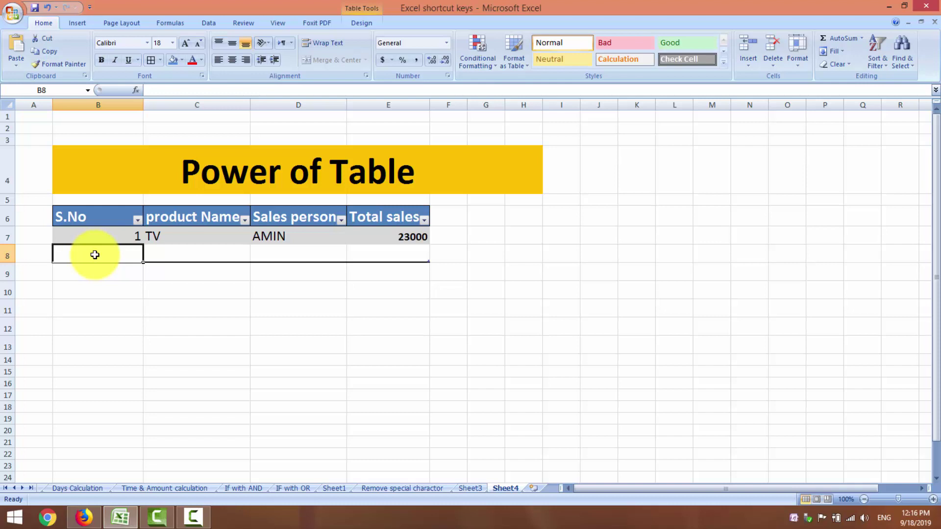
{"action": "type", "text": "2"}
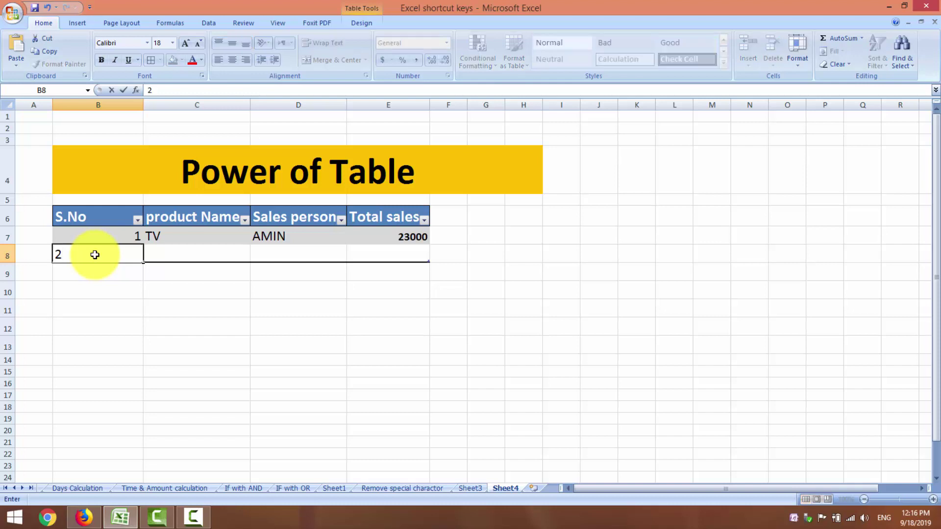
{"action": "key", "text": "Tab"}
{"action": "type", "text": "COMPUTER"}
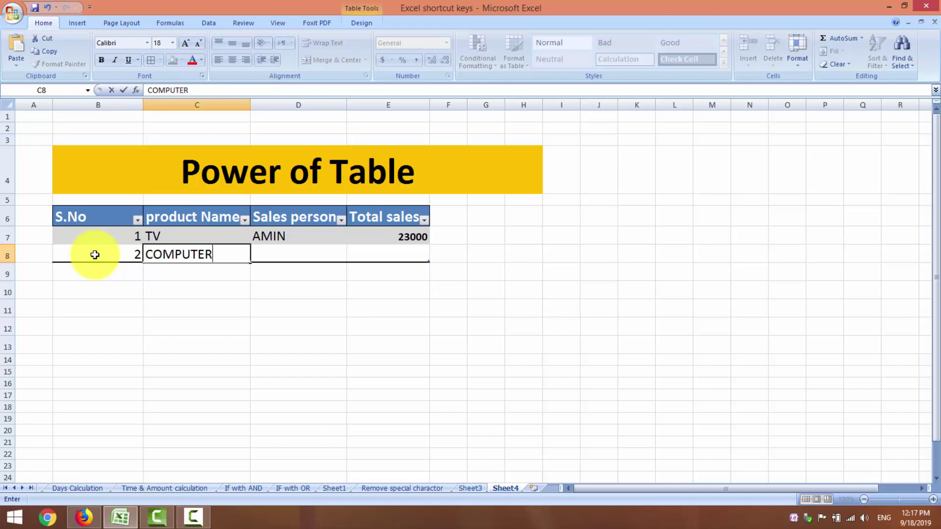
{"action": "key", "text": "Tab"}
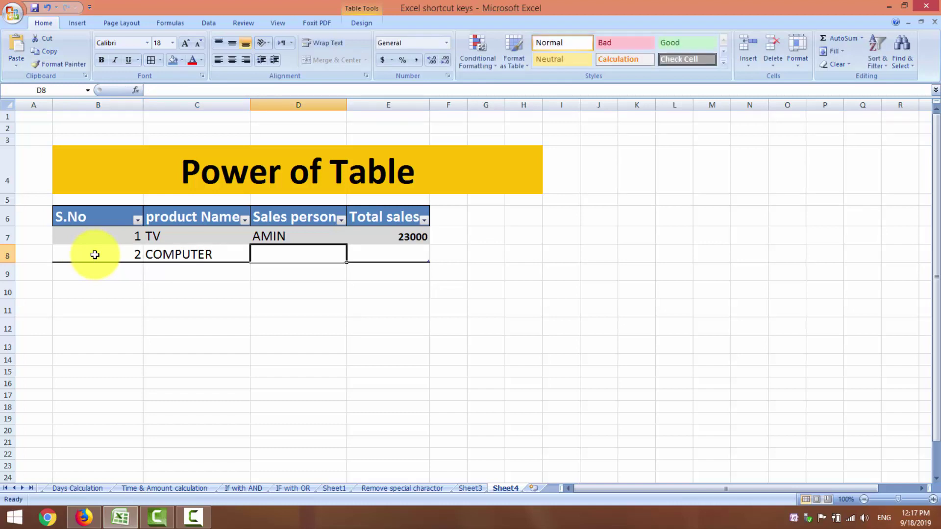
{"action": "type", "text": "RIZWAN"}
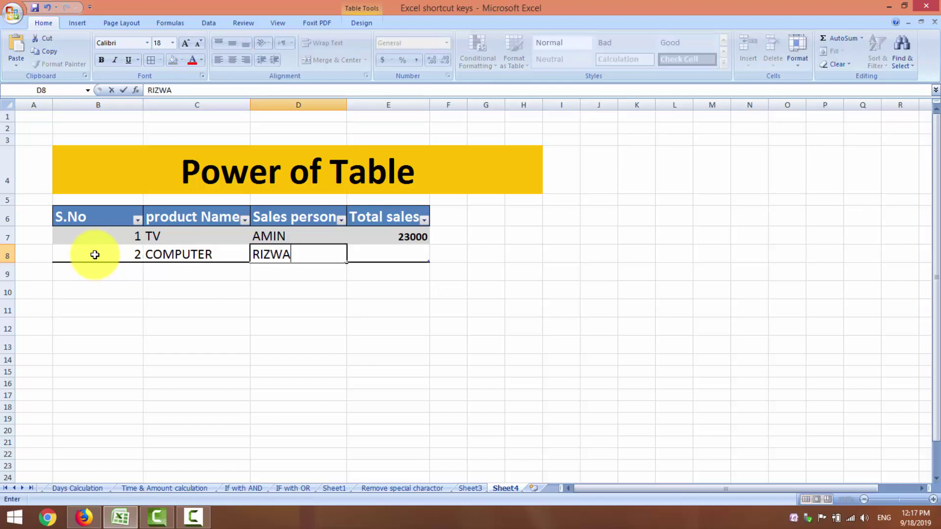
{"action": "key", "text": "Tab"}
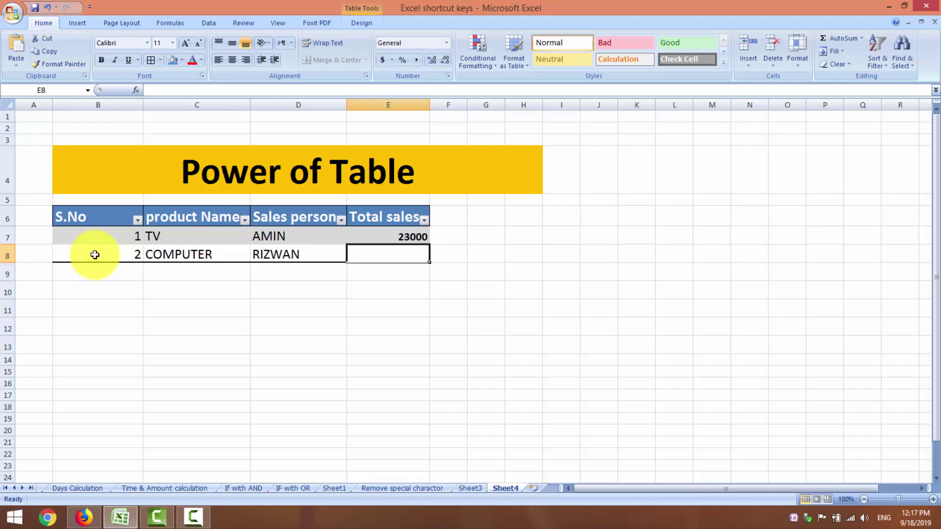
{"action": "type", "text": "21"}
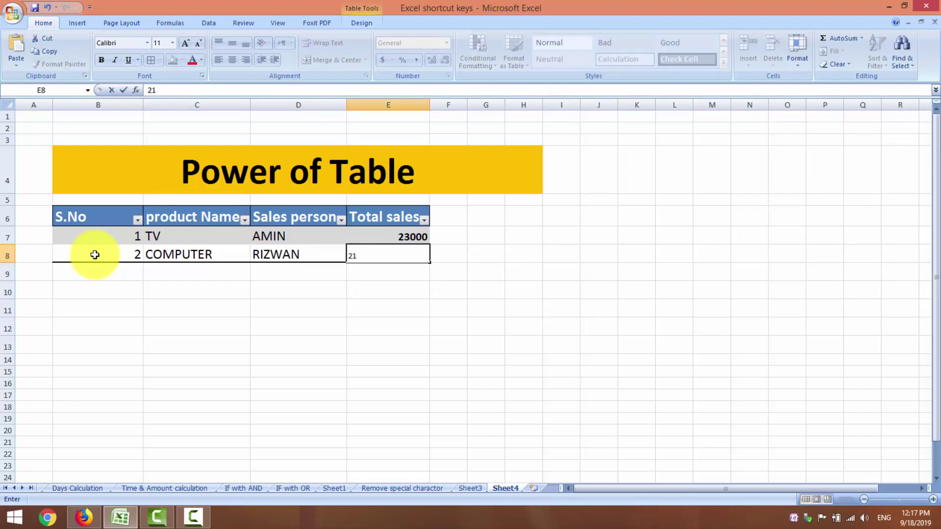
{"action": "type", "text": "000"}
{"action": "key", "text": "Return"}
Step: Add a third row directly below the table with S.No 3, product LAPTOP, the sales person's name and total sales 34000
{"action": "type", "text": "3"}
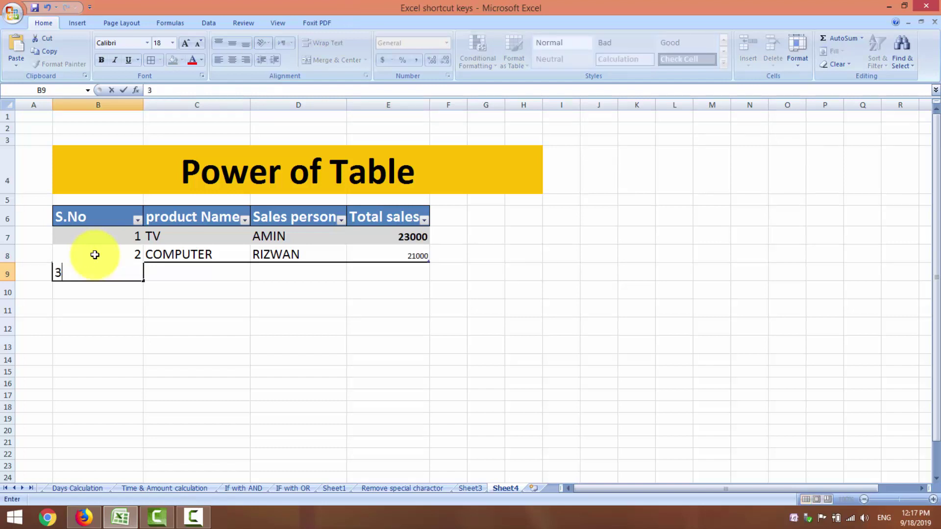
{"action": "key", "text": "Tab"}
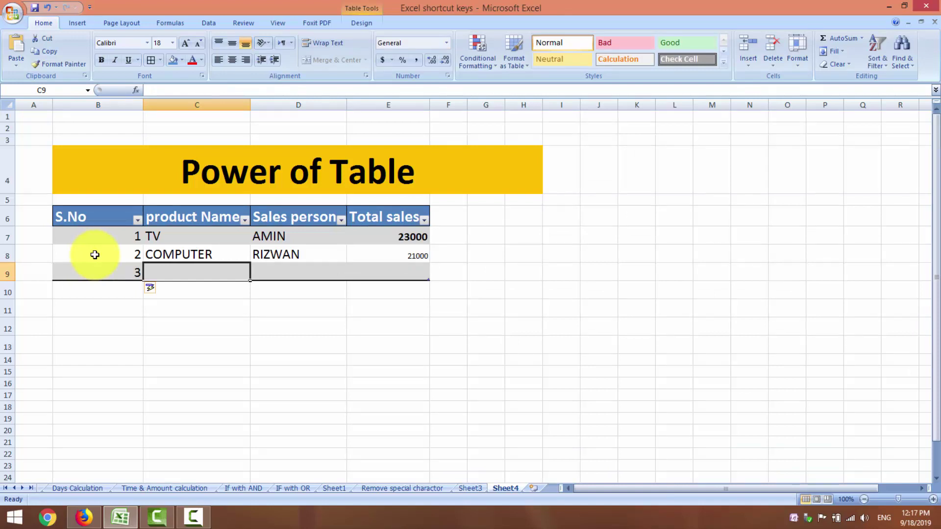
{"action": "type", "text": "LAPTOP"}
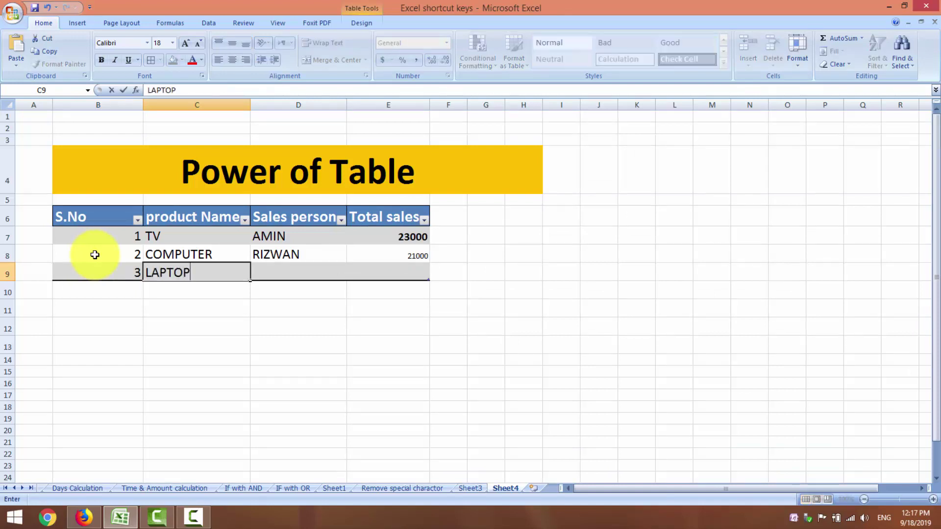
{"action": "key", "text": "Tab"}
{"action": "type", "text": "MAQSOOD"}
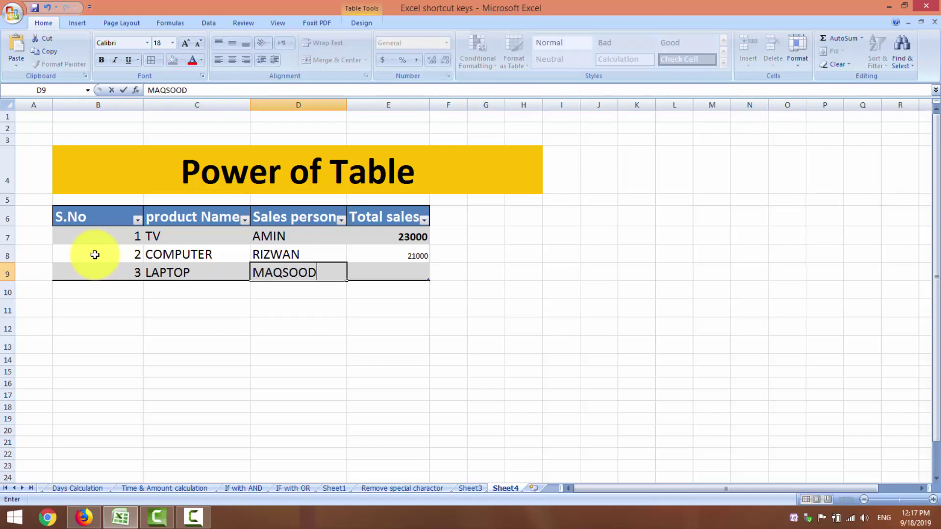
{"action": "key", "text": "Tab"}
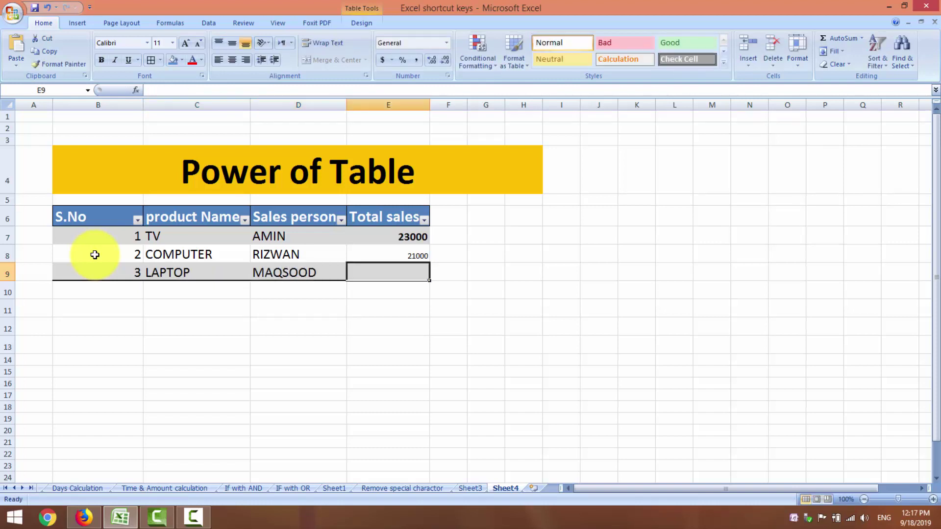
{"action": "type", "text": "34000"}
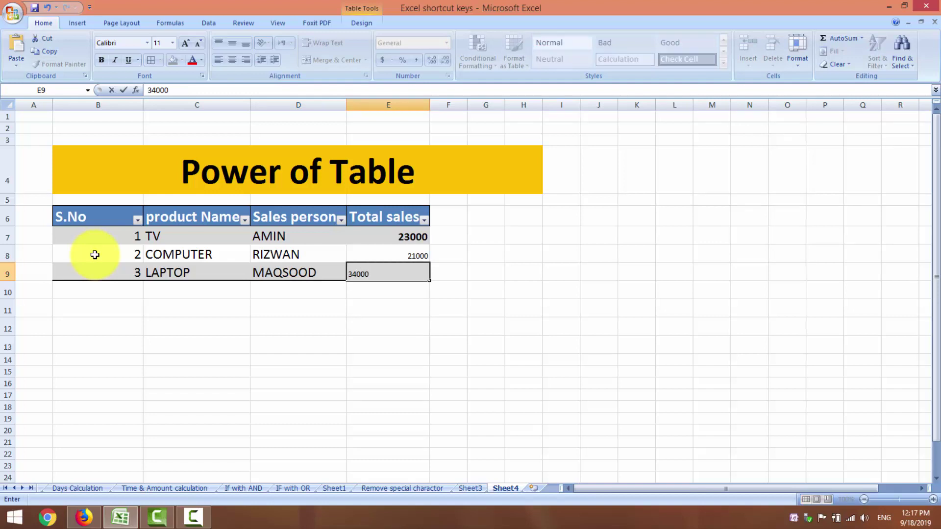
{"action": "key", "text": "Return"}
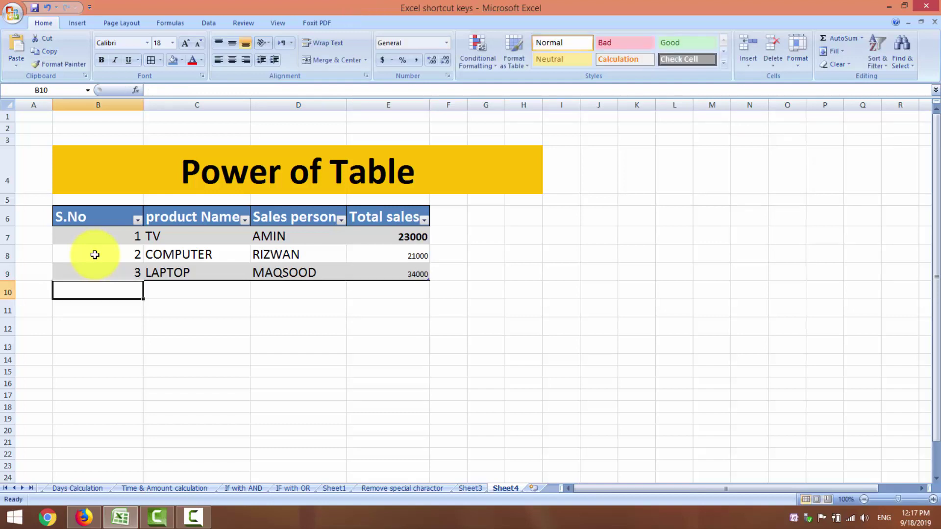
Step: Add a fourth row directly below the table with S.No 4, product MOBILE, the sales person's name and total sales 21300
{"action": "type", "text": "4"}
{"action": "key", "text": "Tab"}
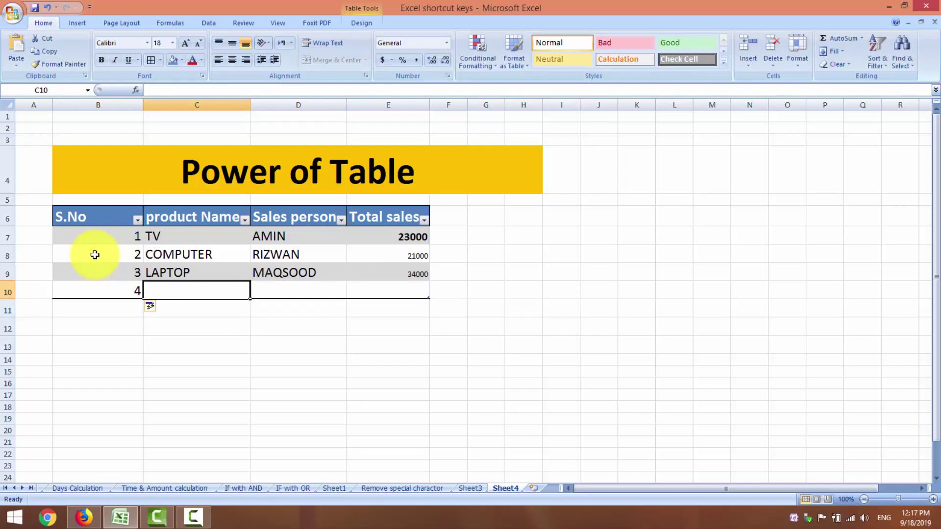
{"action": "type", "text": "MOBILE"}
{"action": "key", "text": "Tab"}
{"action": "type", "text": "JASMIN"}
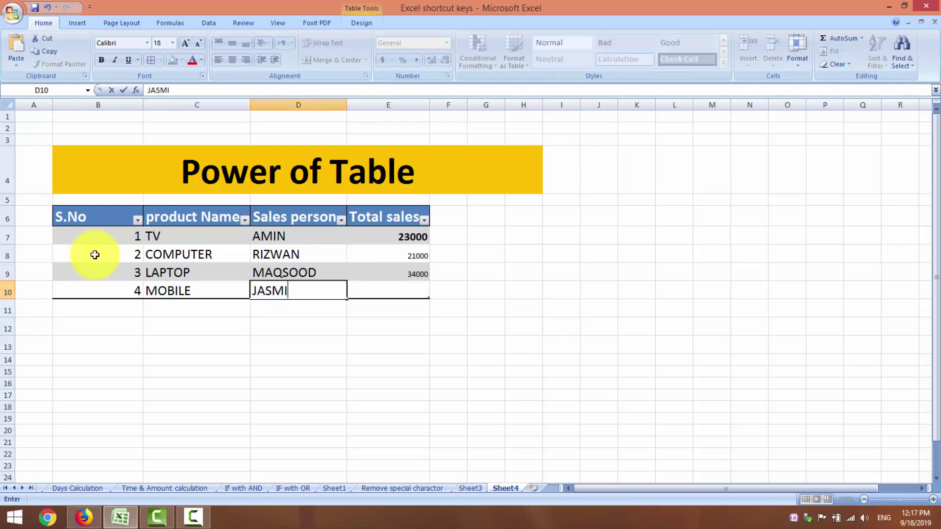
{"action": "key", "text": "Tab"}
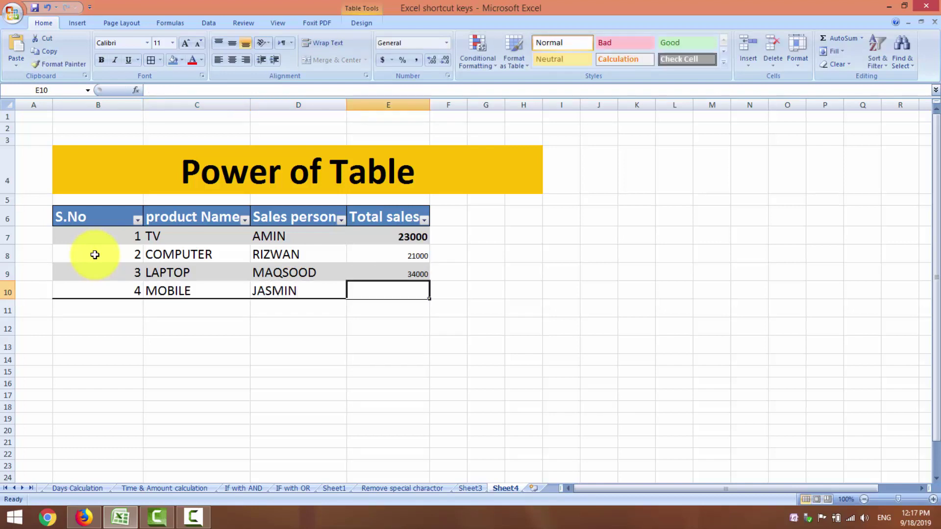
{"action": "type", "text": "213"}
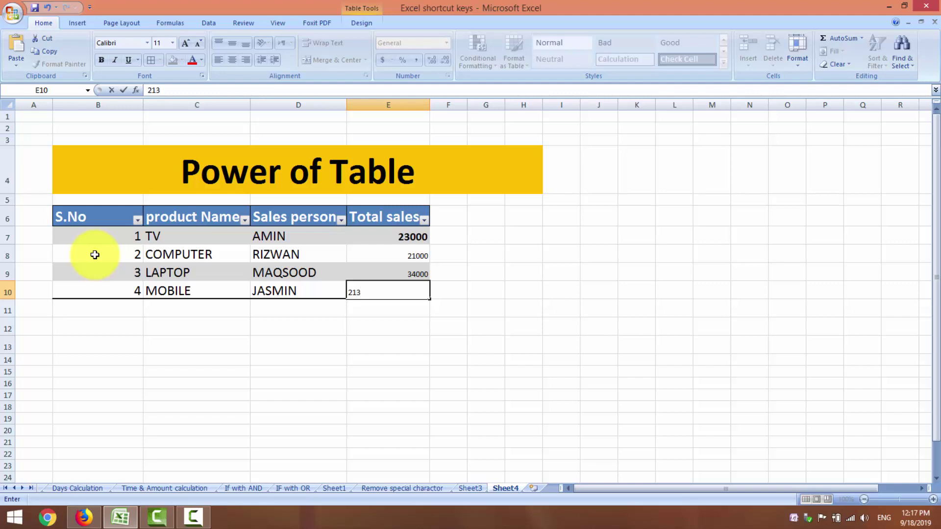
{"action": "type", "text": "00"}
{"action": "key", "text": "Return"}
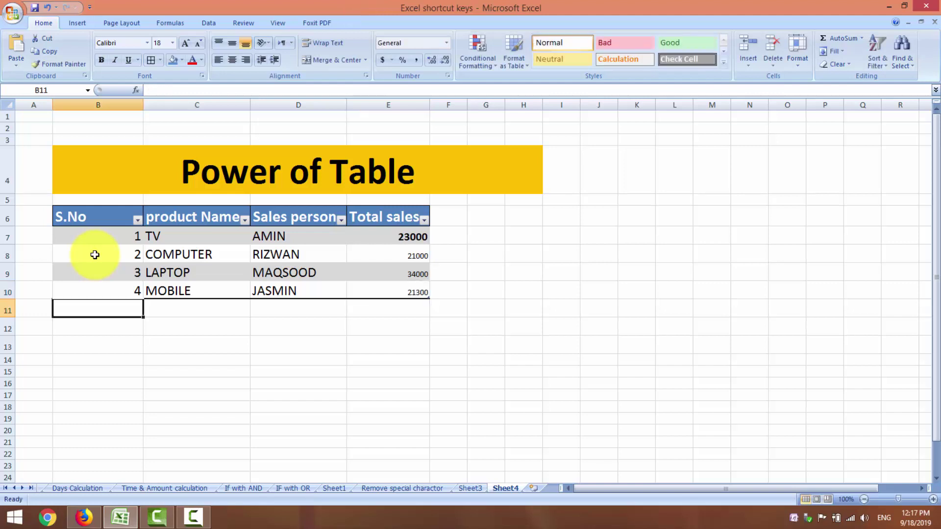
Step: Start a fifth table row by entering 5 as the S.No in B11
{"action": "type", "text": "5"}
{"action": "key", "text": "Tab"}
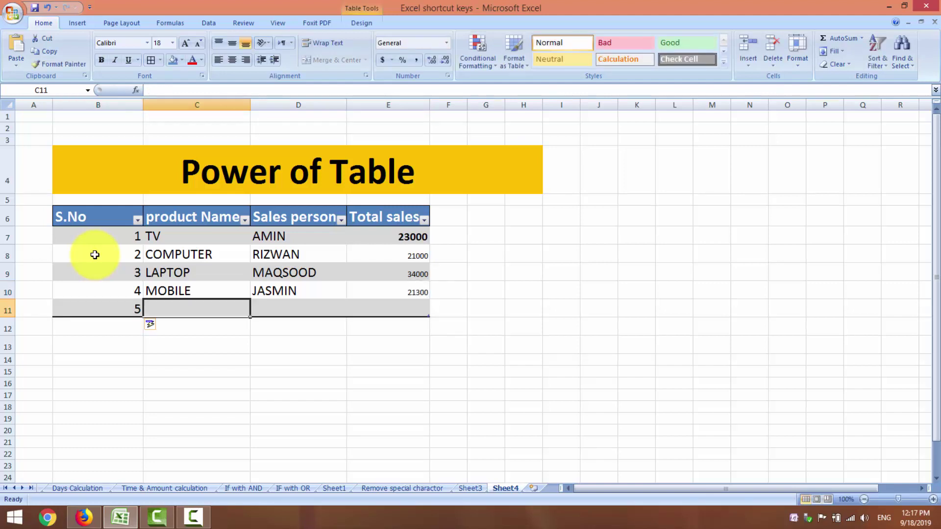